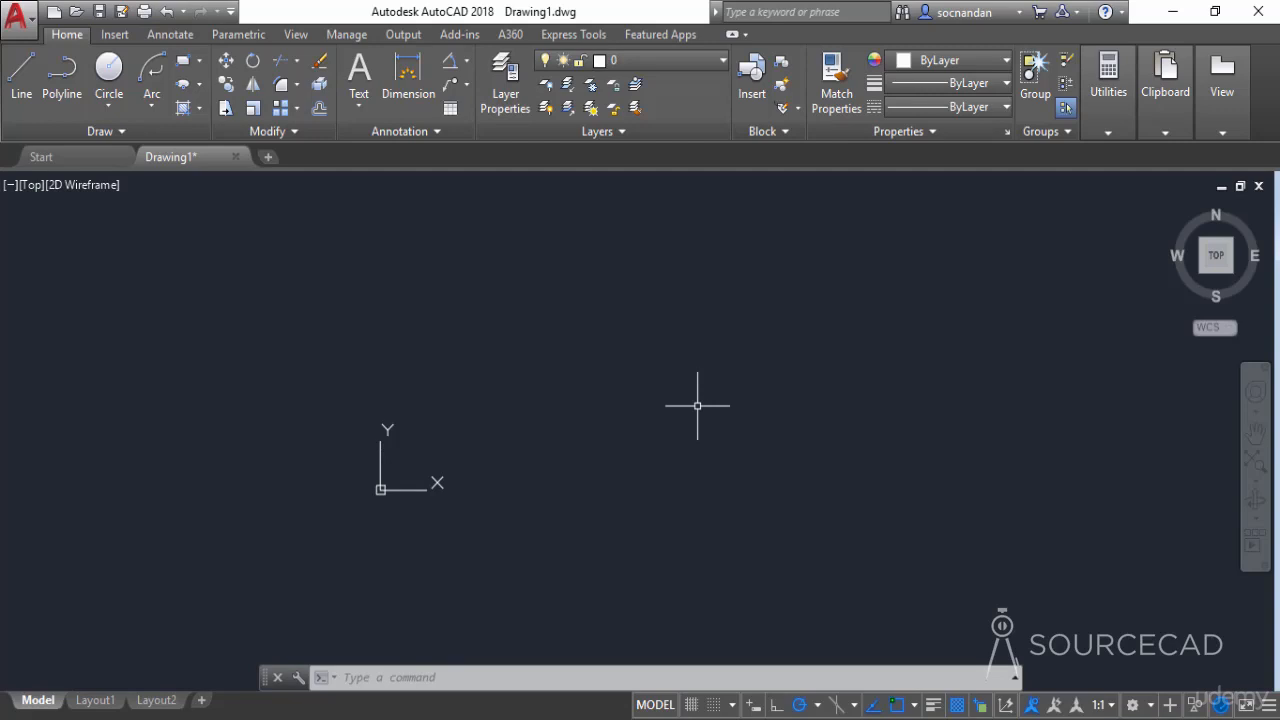
Draw a rectangle from the origin 0,0 to the opposite corner at 10,5.
middle_drag(697, 406, 626, 474)
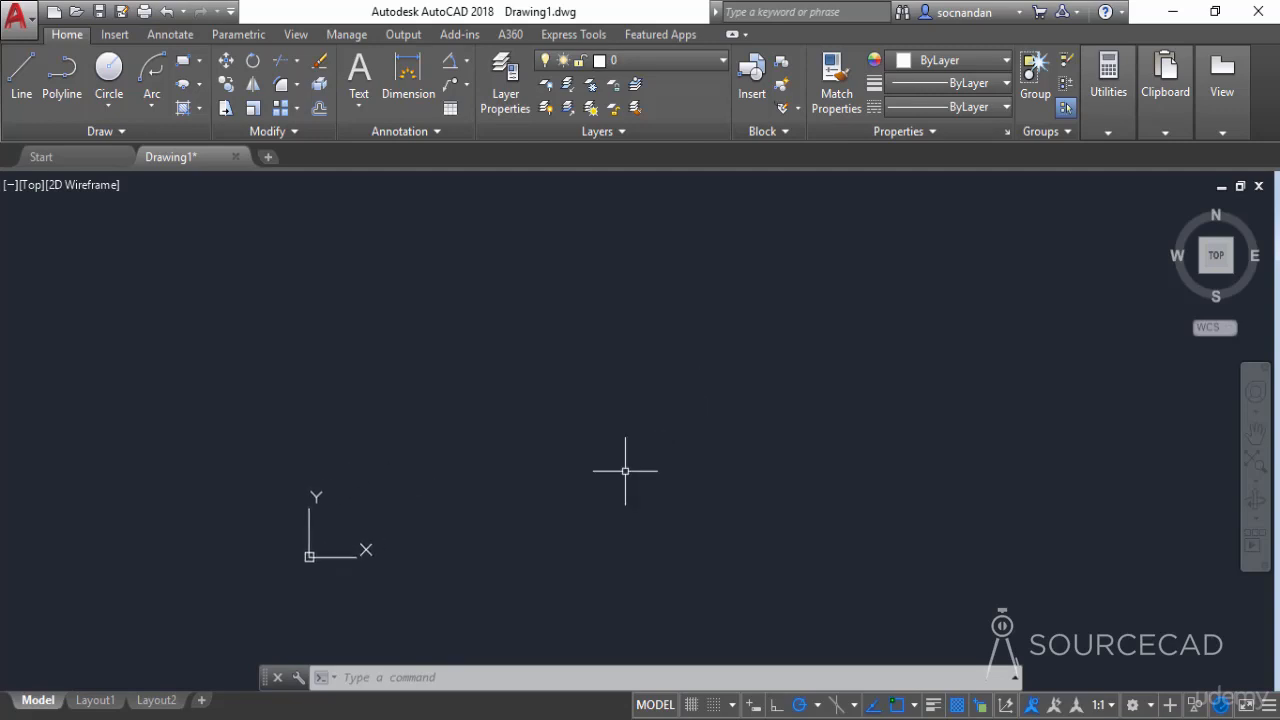
click(199, 62)
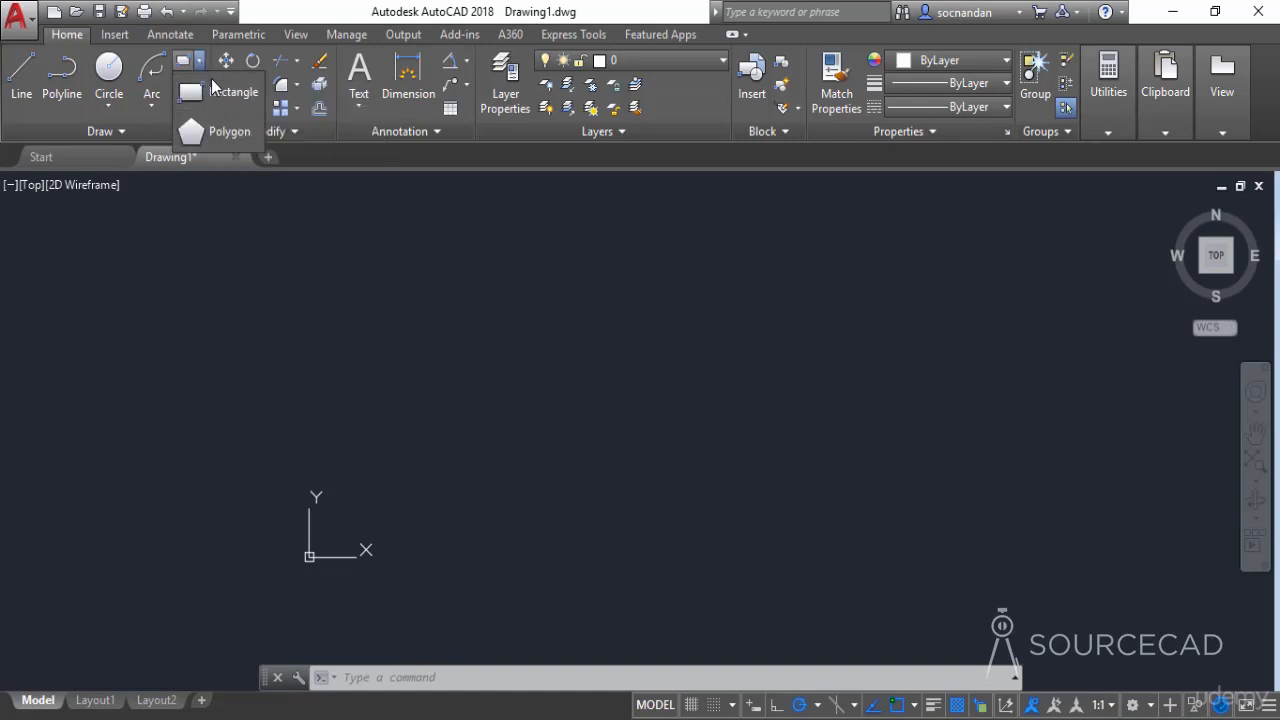
click(233, 93)
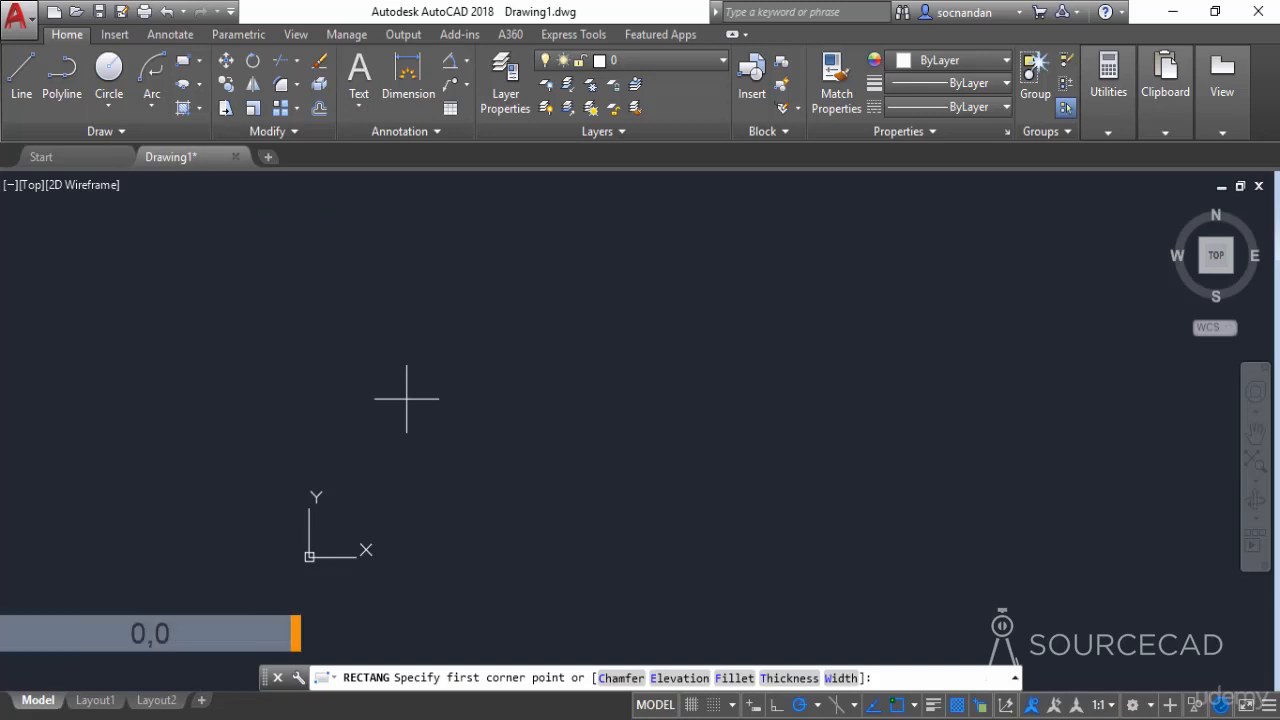
text(0,0)
key(Return)
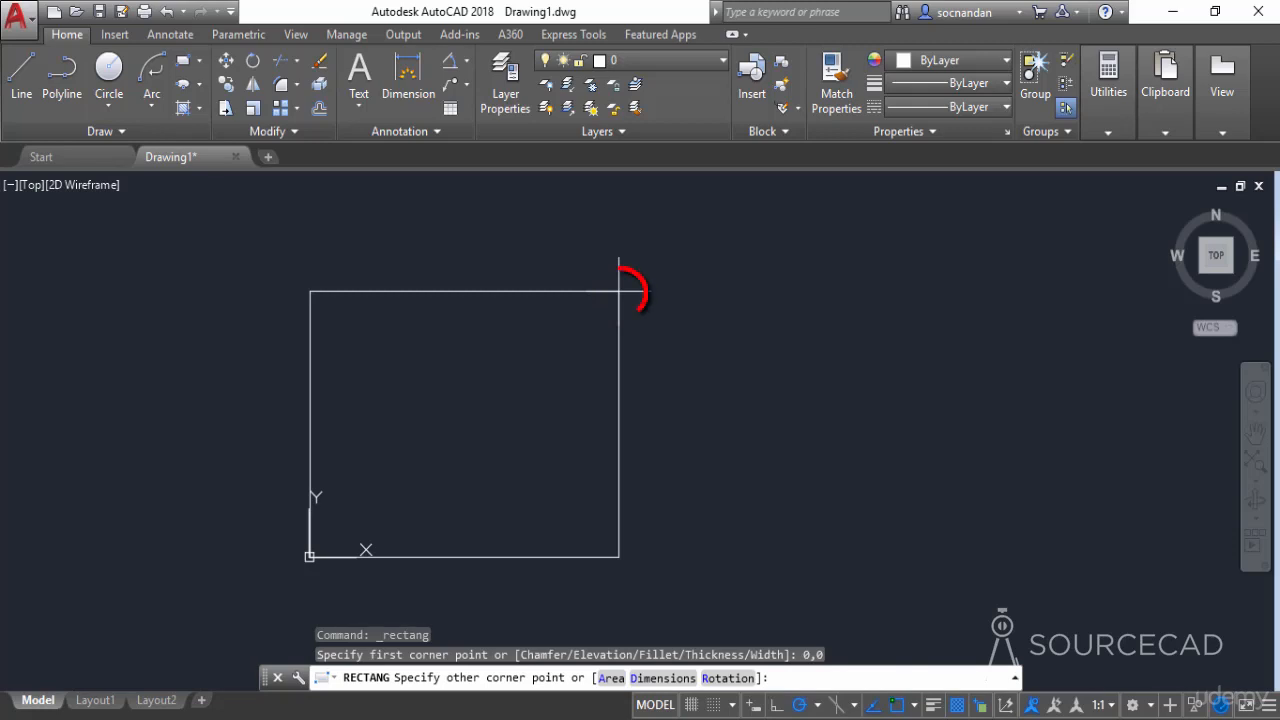
text(10,5)
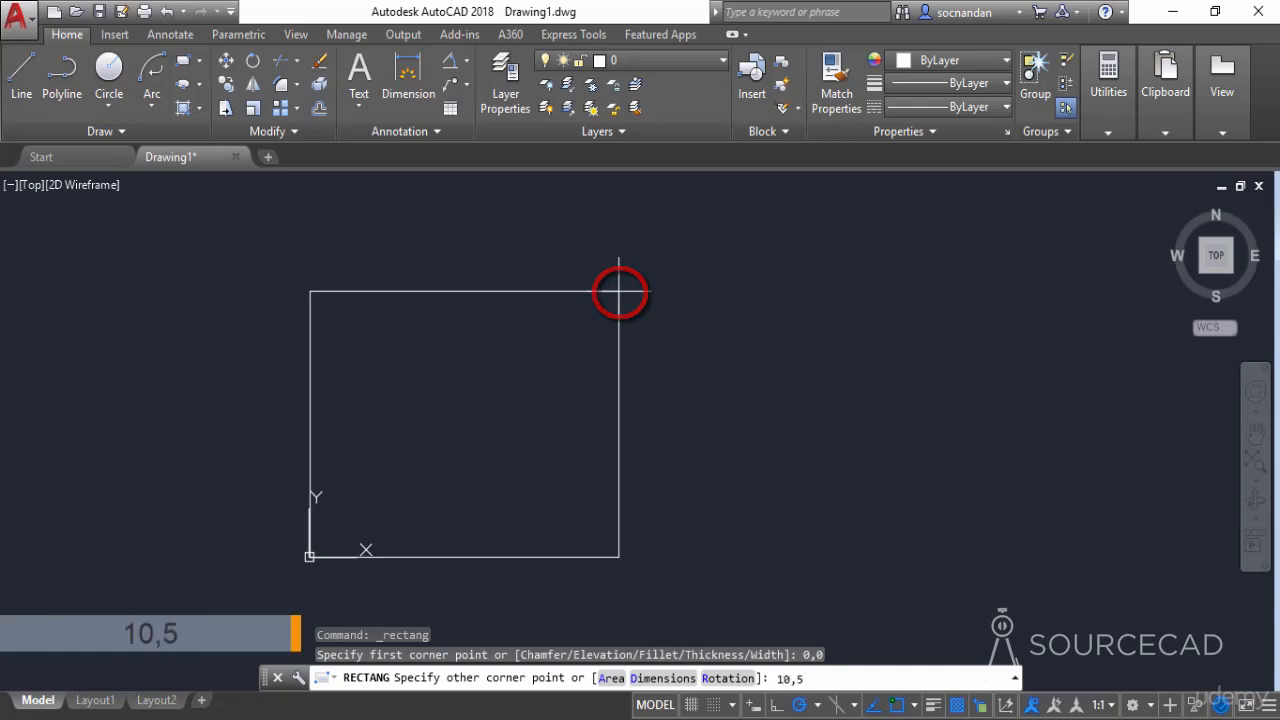
key(Return)
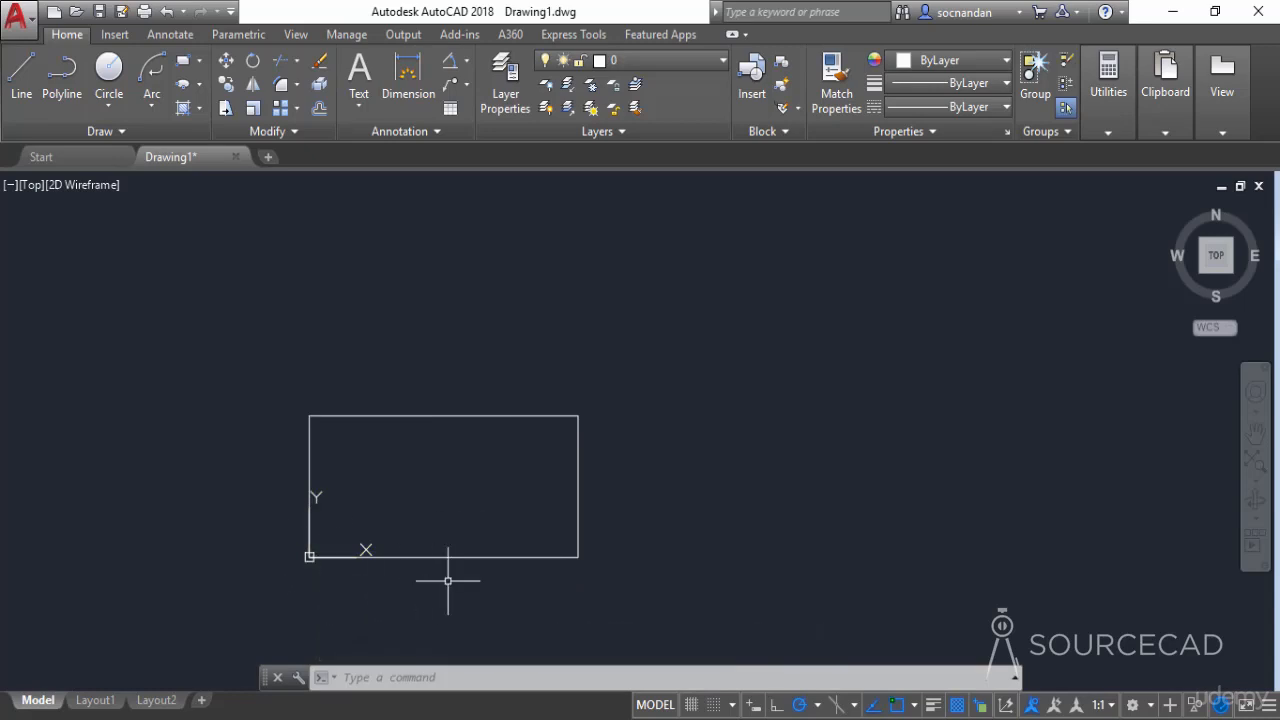
Draw a second rectangle from a point below the first one's bottom edge to the absolute coordinate 10,5.
click(183, 67)
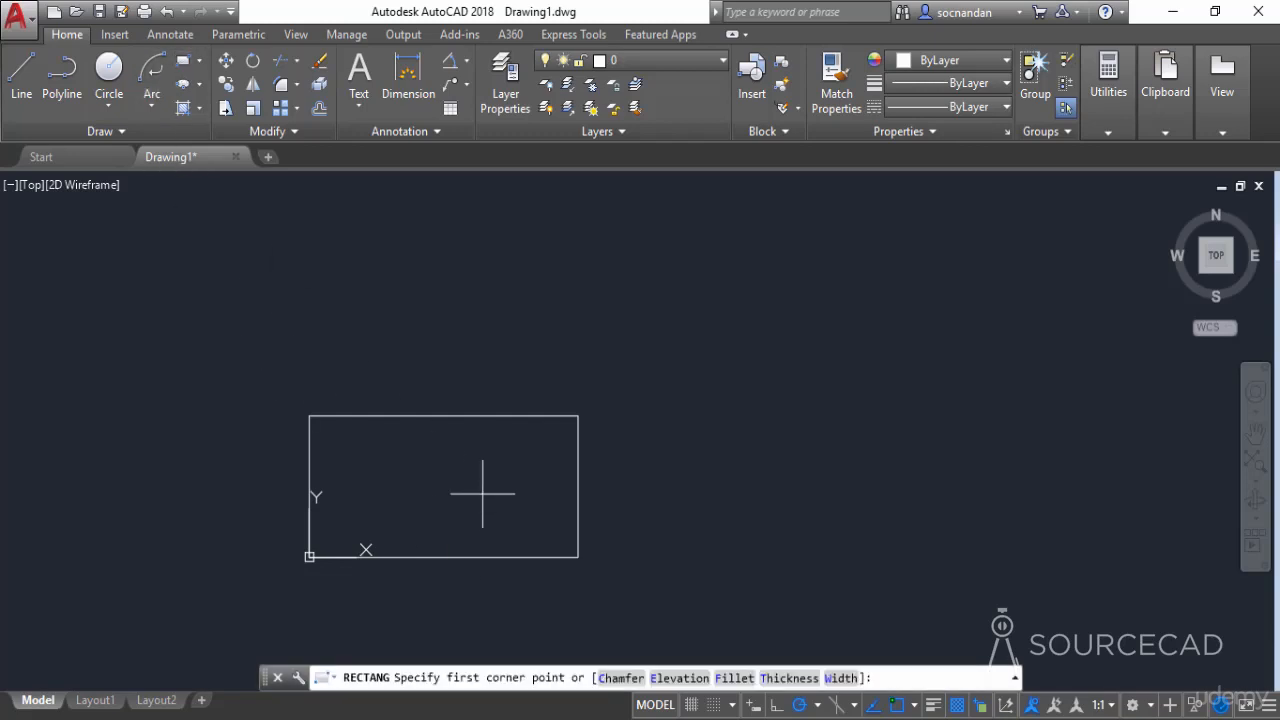
middle_drag(482, 493, 489, 415)
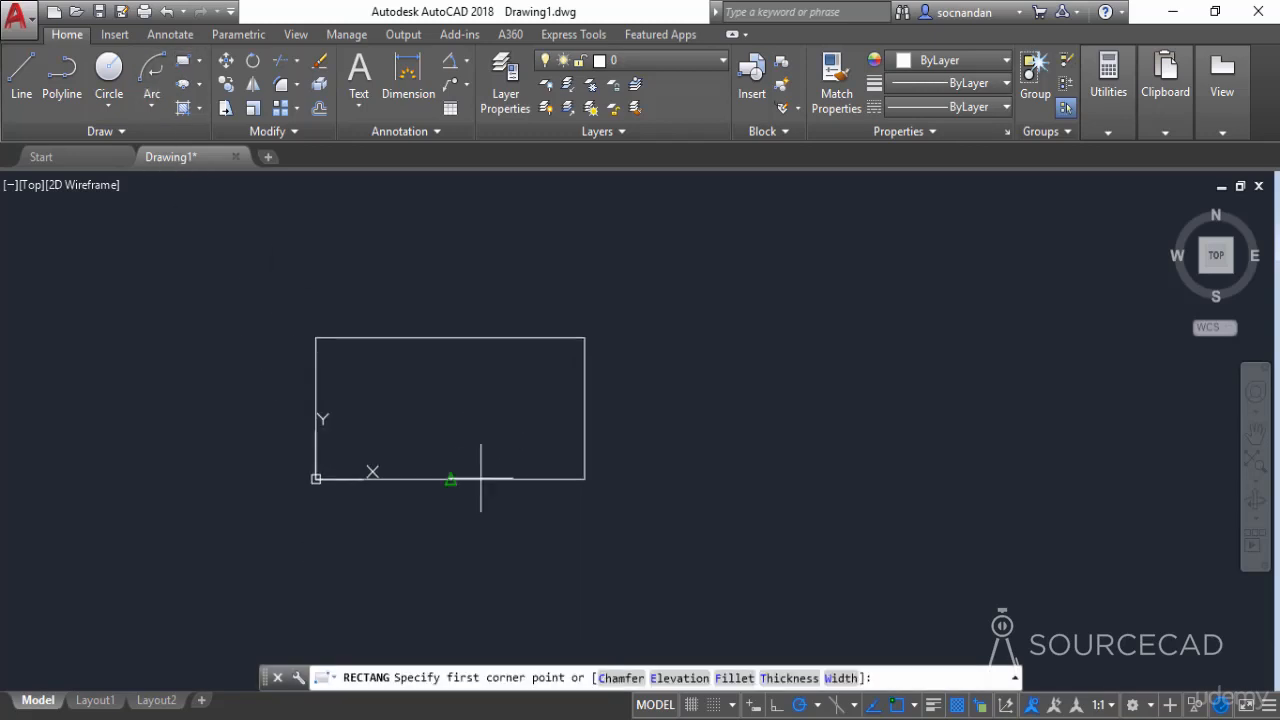
click(449, 583)
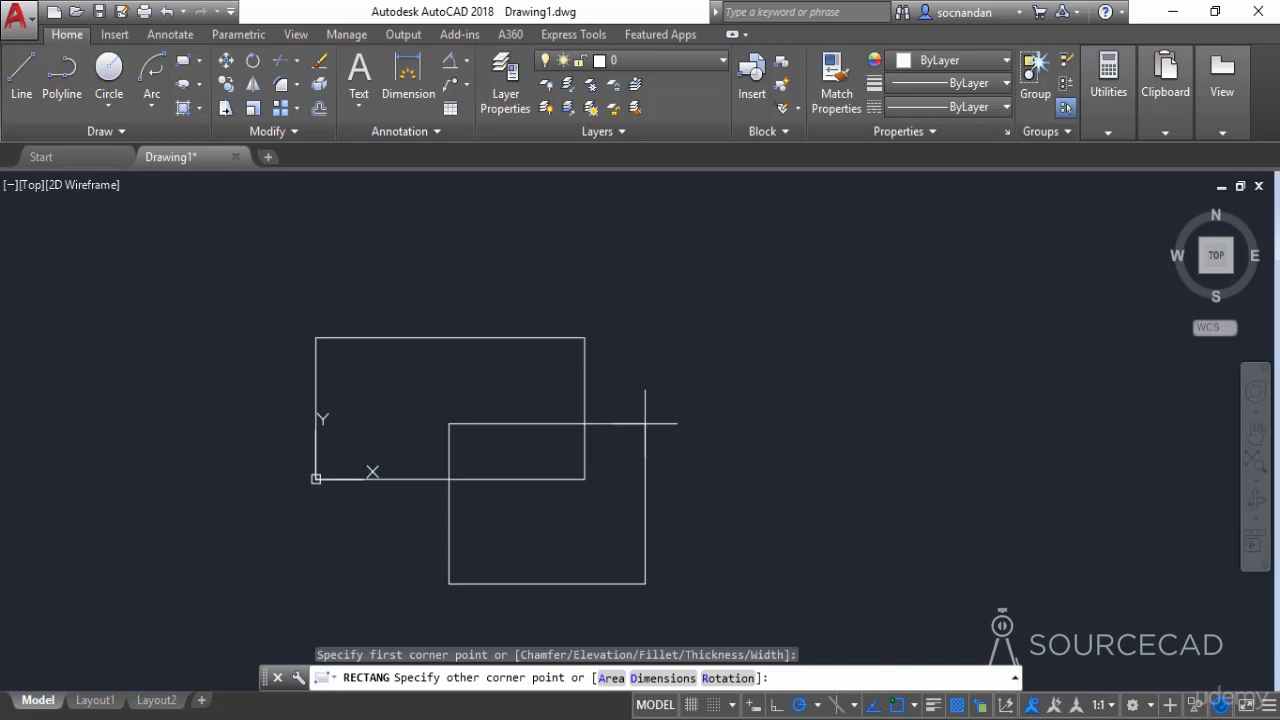
text(10,)
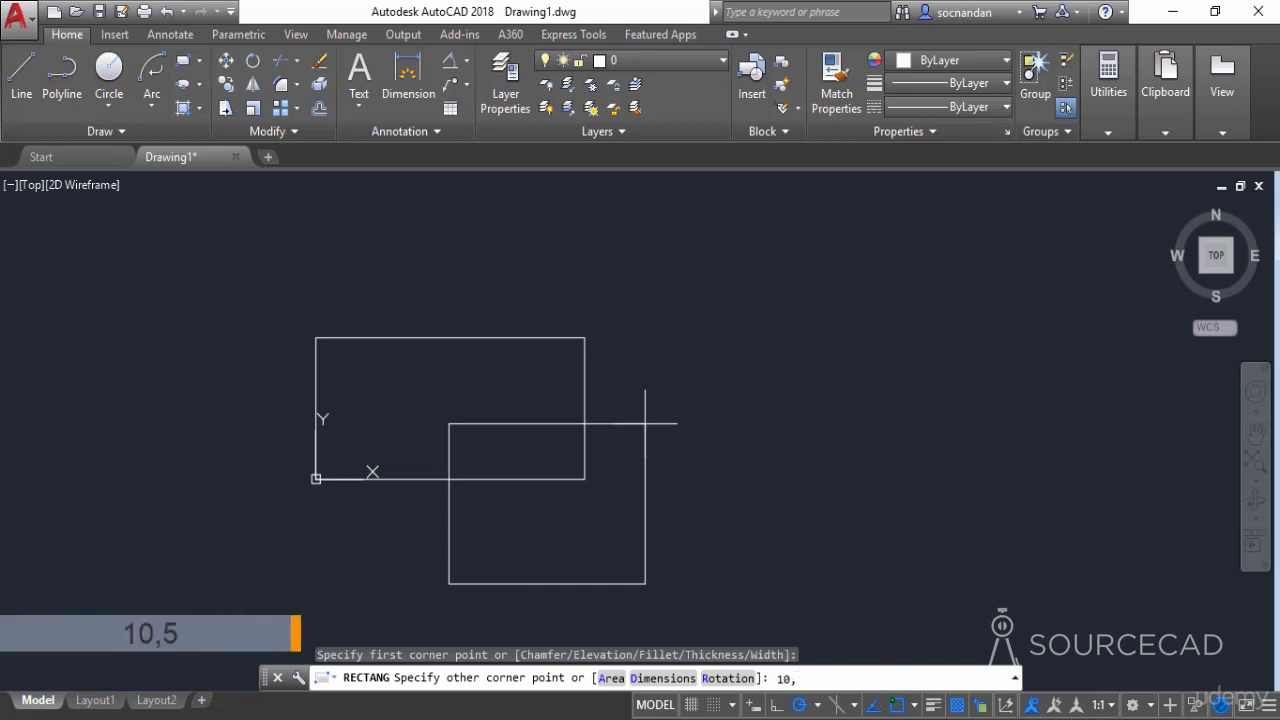
text(5)
key(Return)
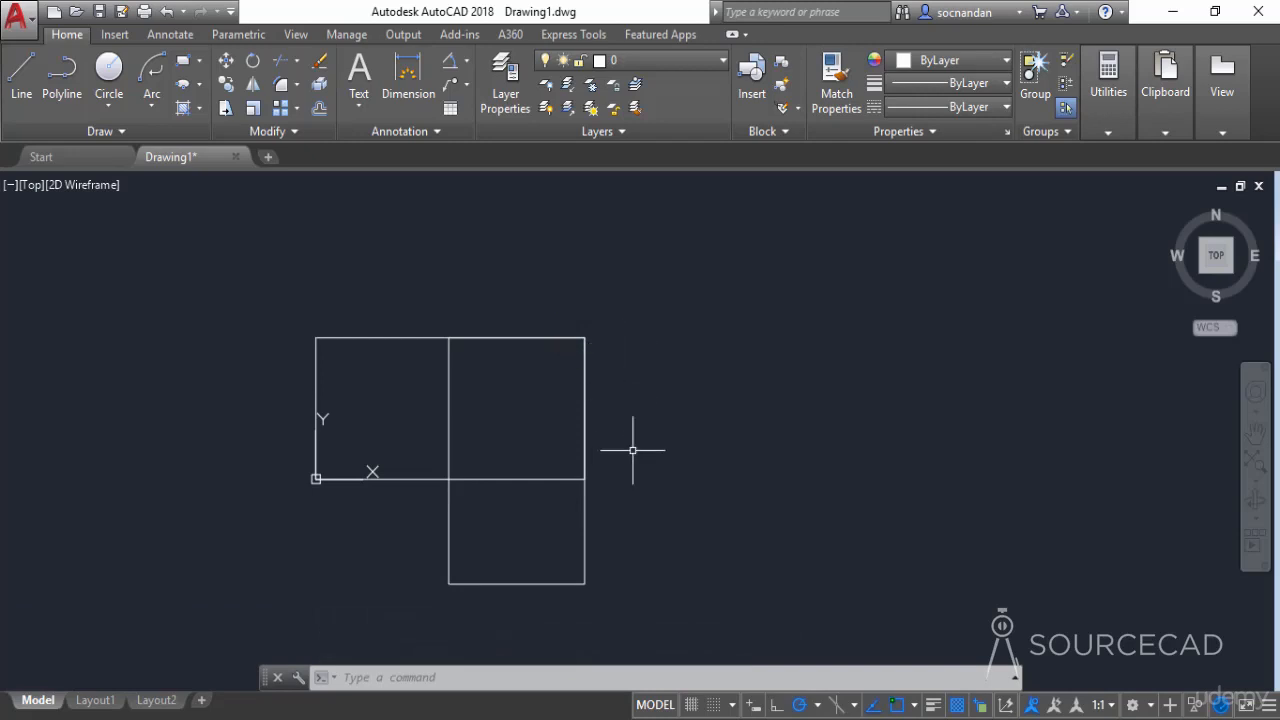
Erase the tall second rectangle that overlaps the one at the origin.
click(583, 515)
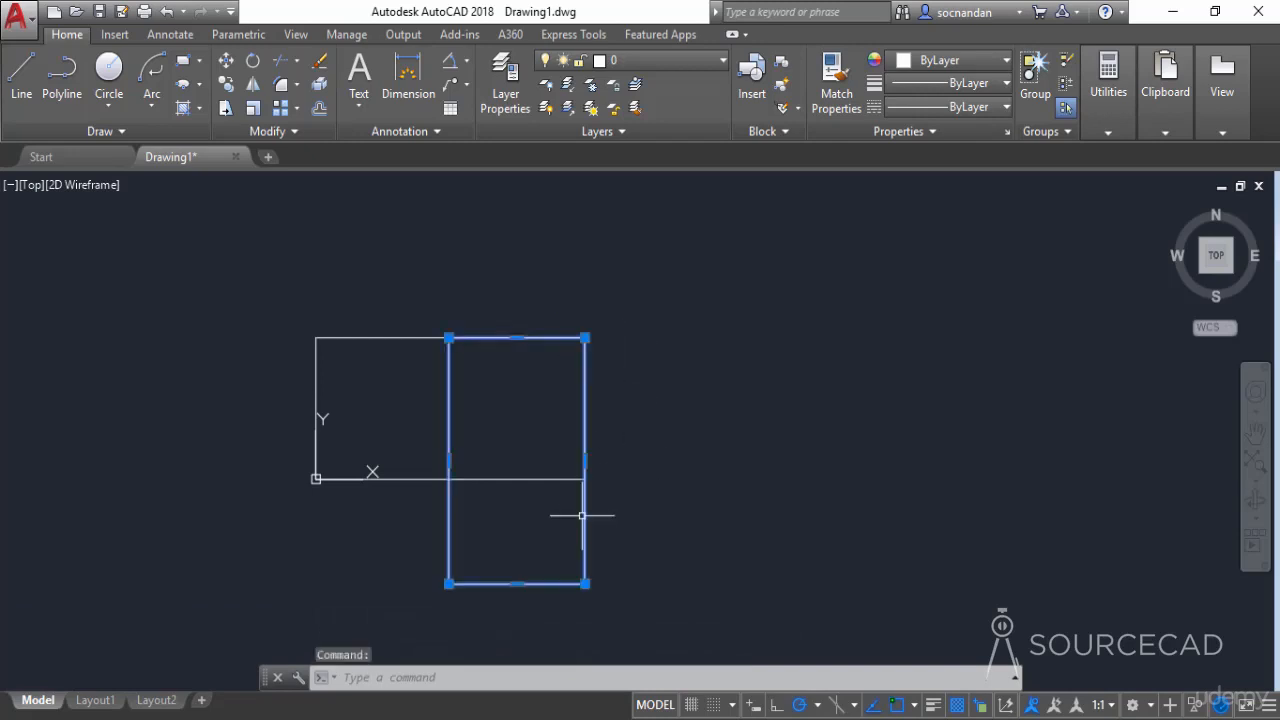
right_click(630, 320)
click(672, 359)
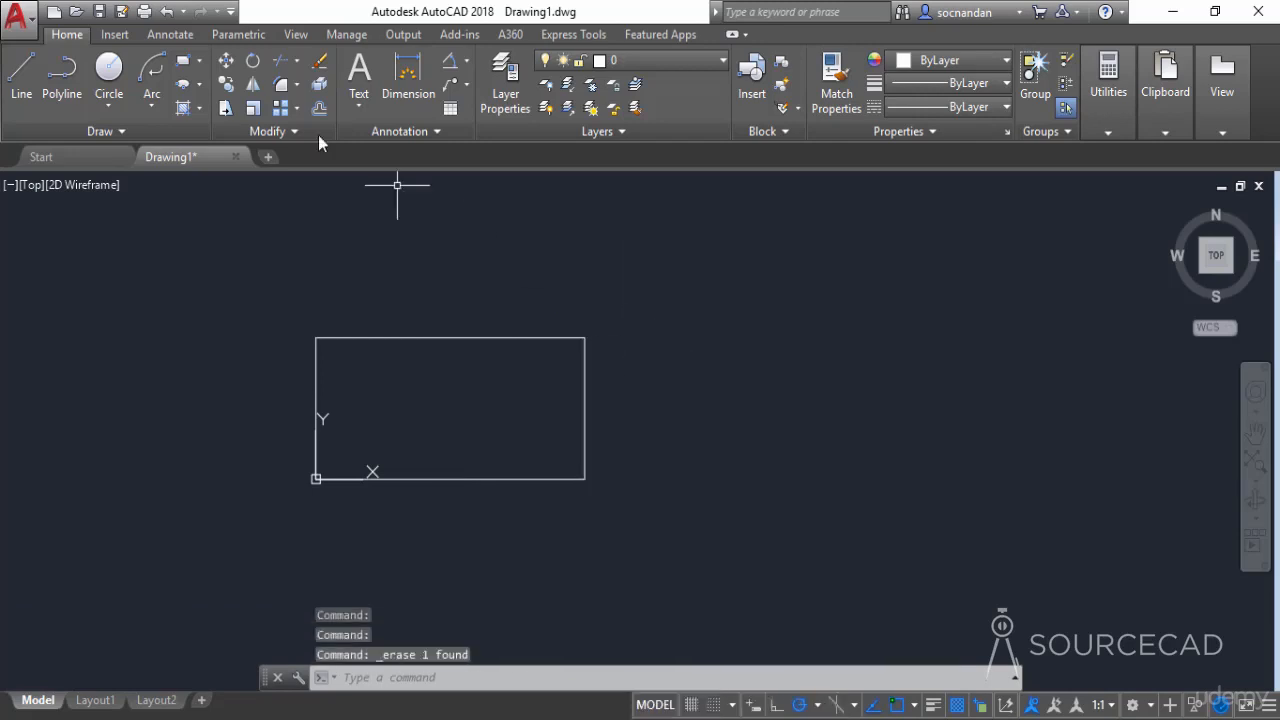
click(185, 63)
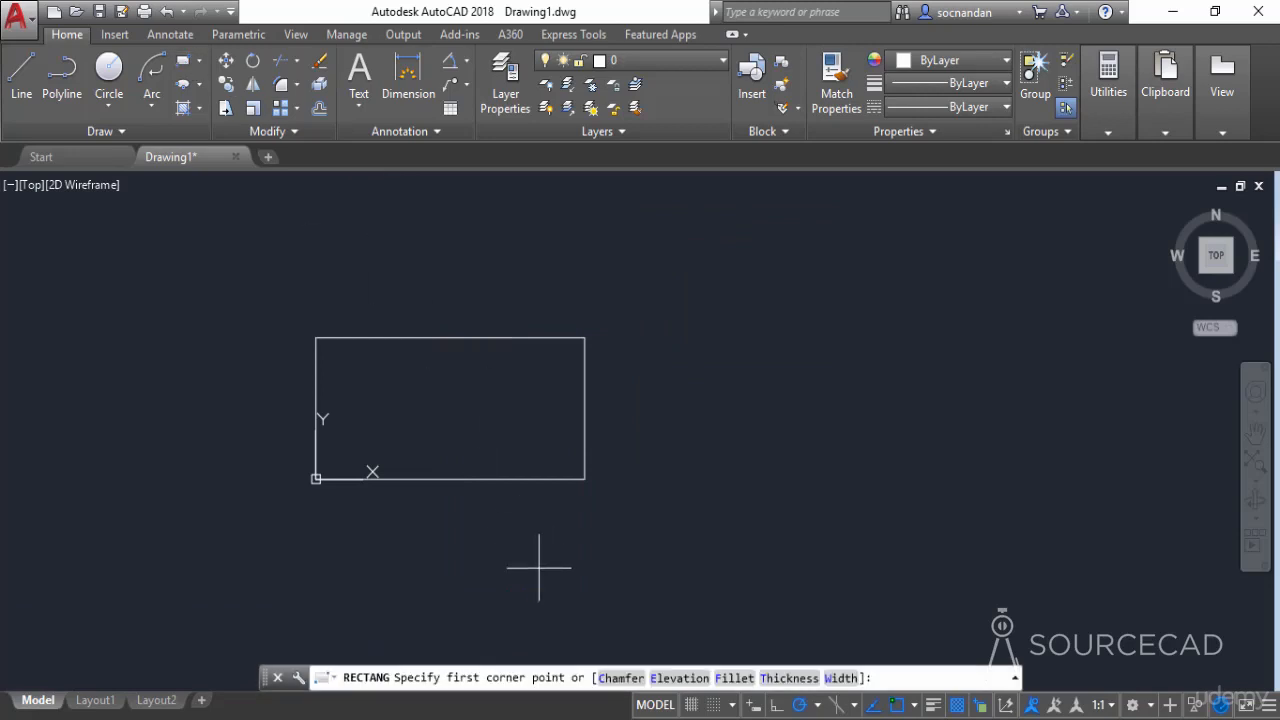
click(509, 585)
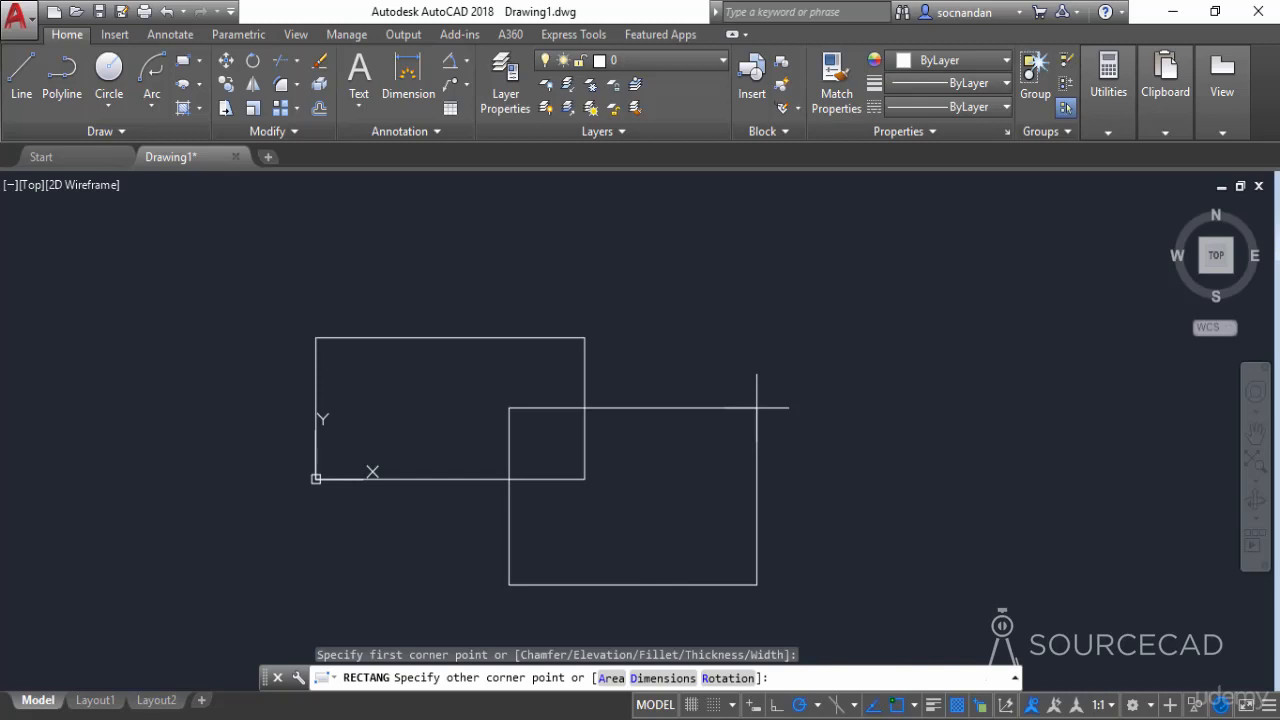
text(@)
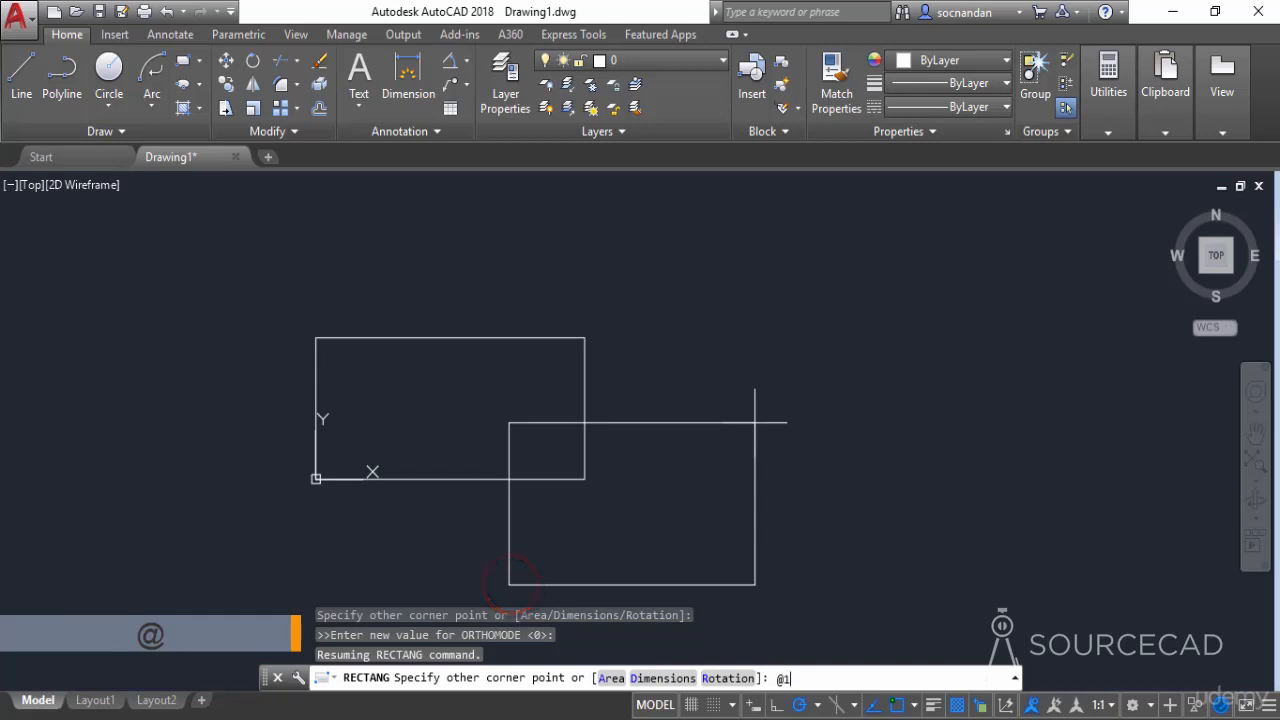
text(10,5)
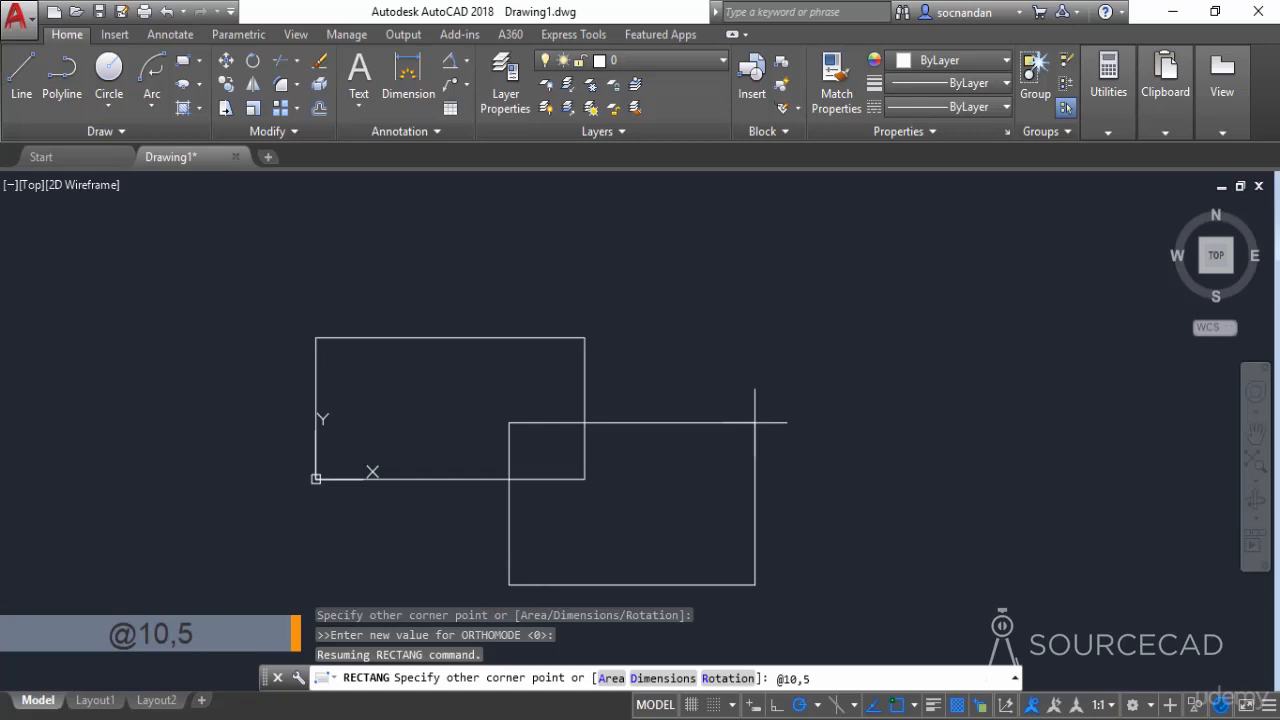
key(Return)
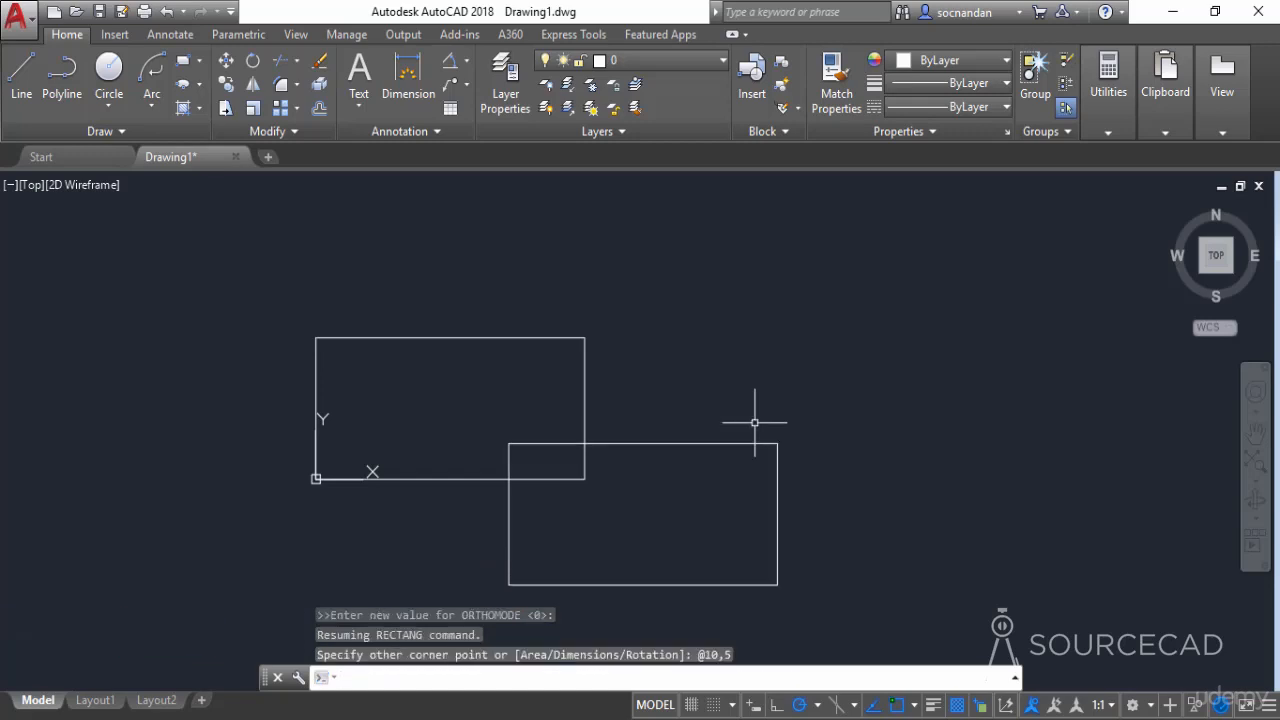
Erase both overlapping rectangles from the drawing.
click(764, 543)
click(579, 382)
key(Delete)
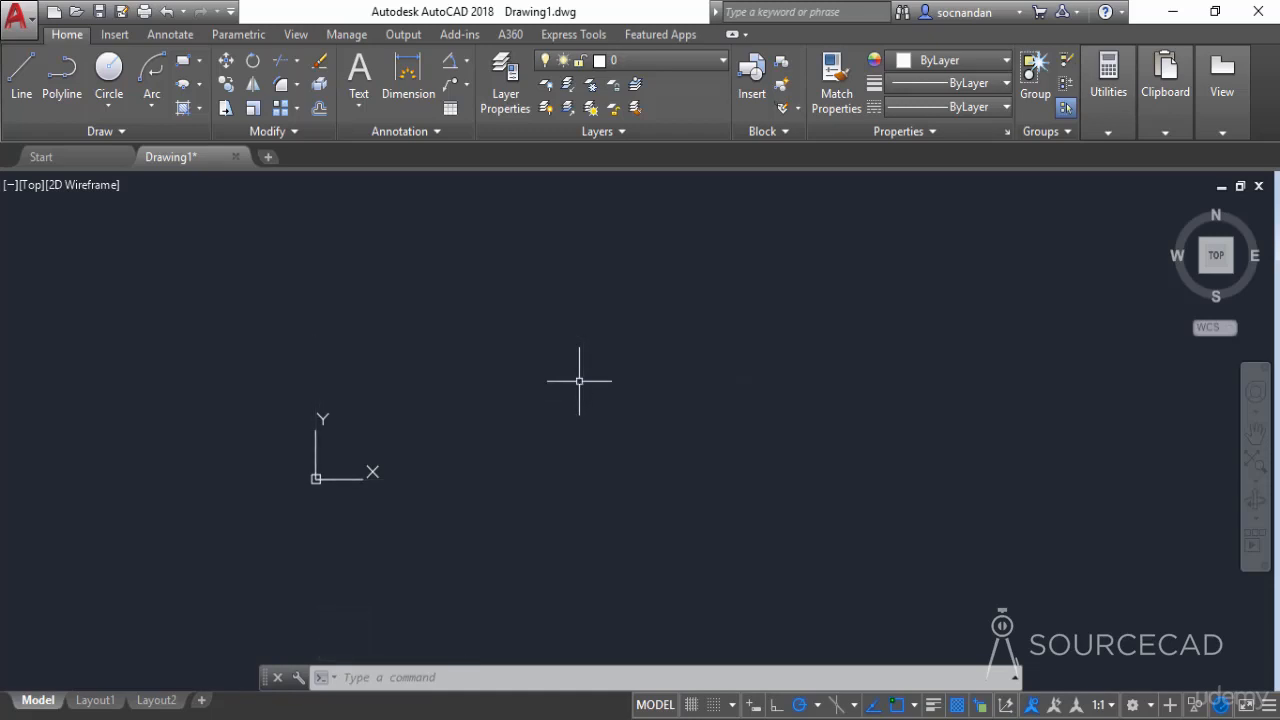
click(184, 66)
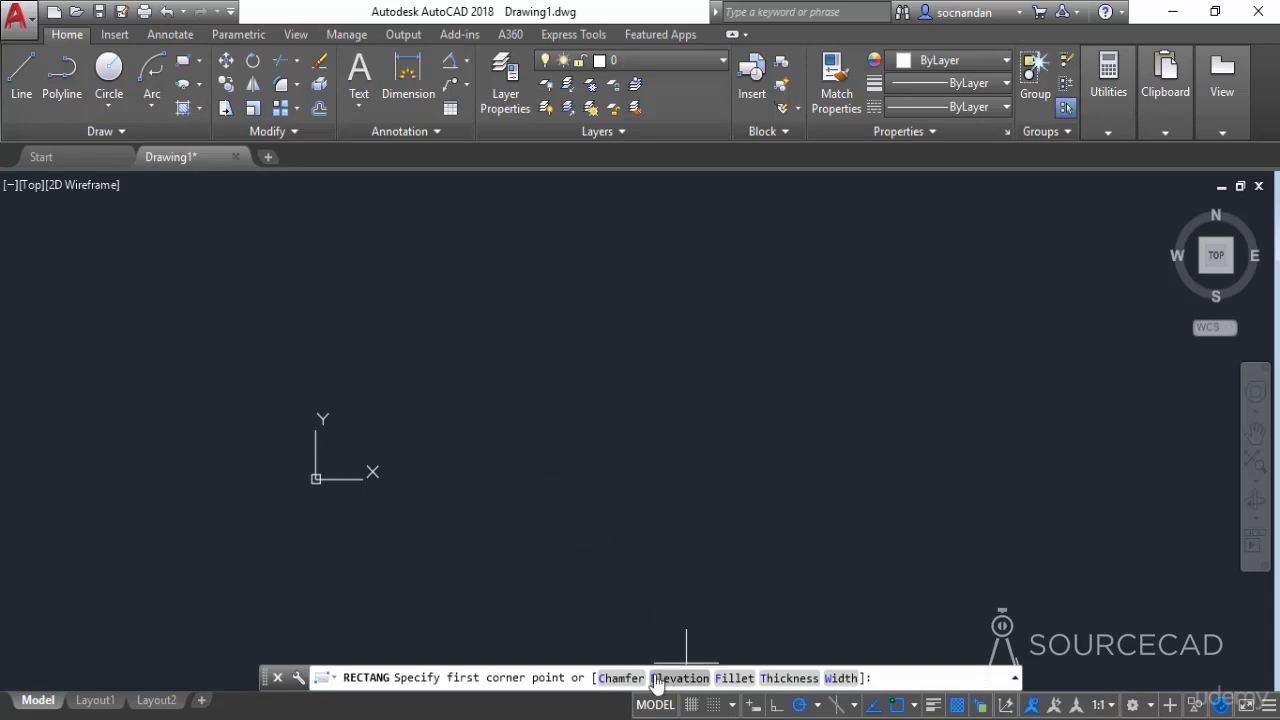
click(731, 682)
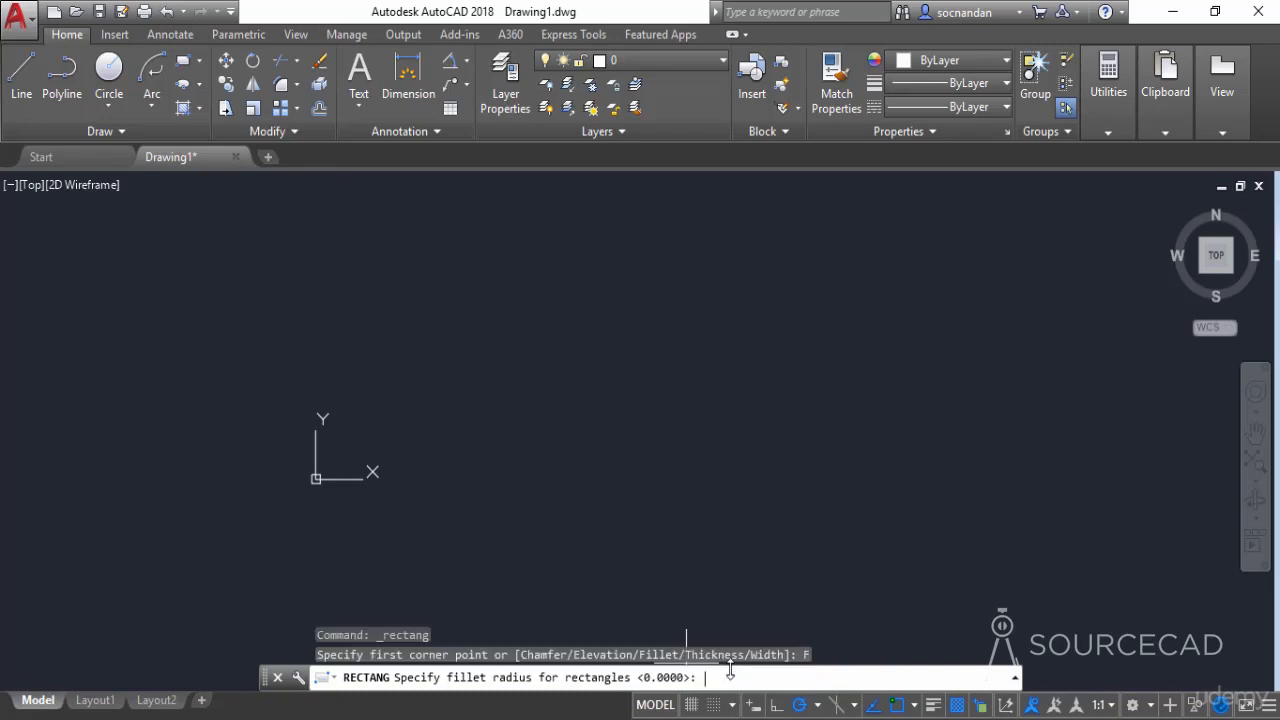
text(1)
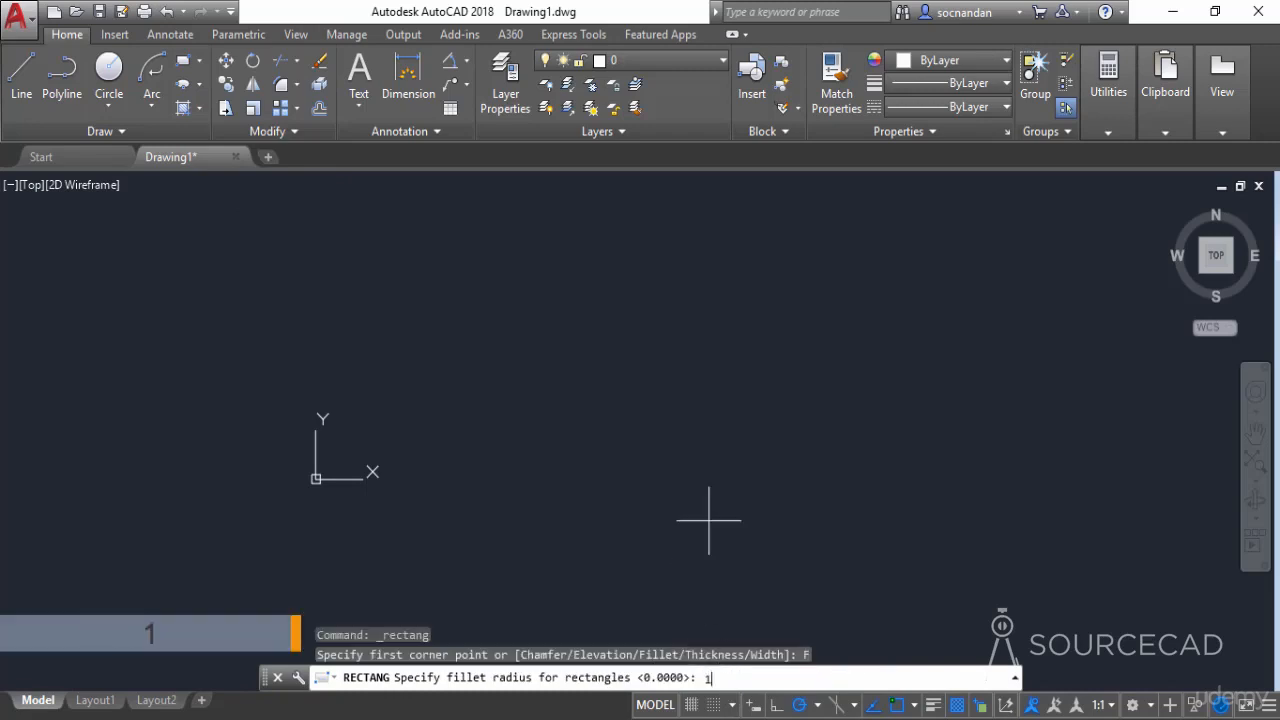
key(Return)
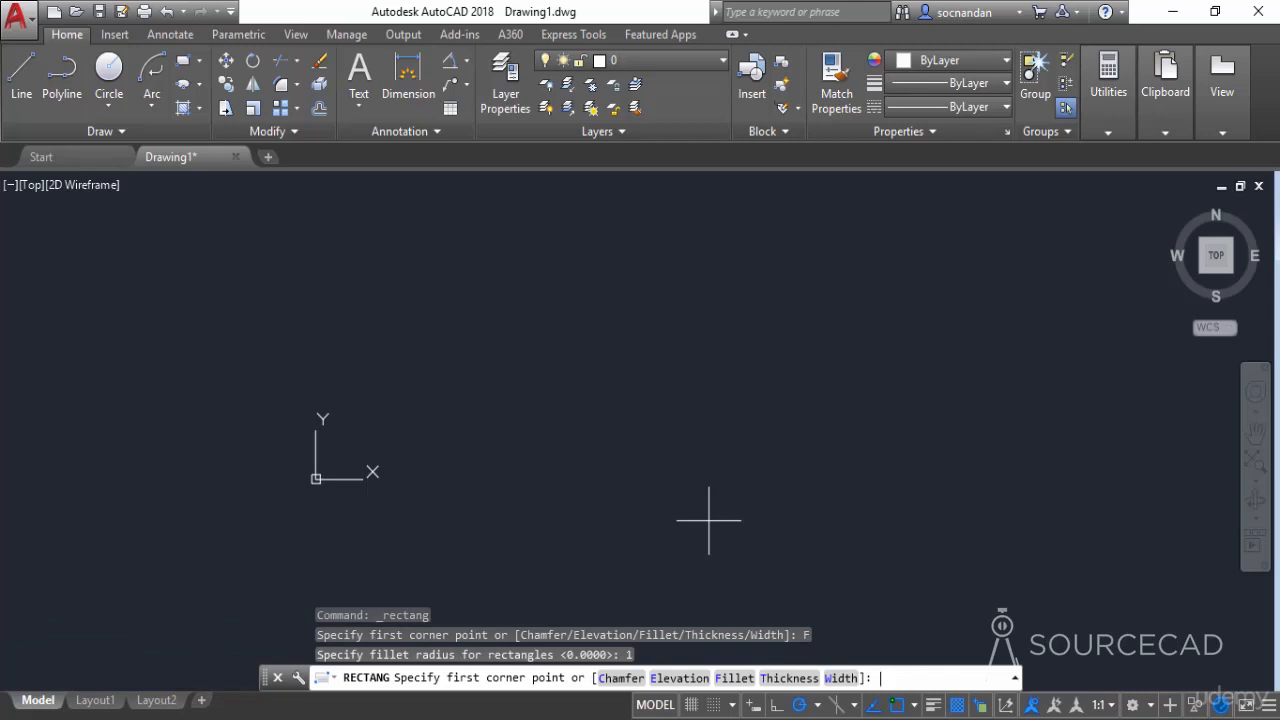
click(488, 515)
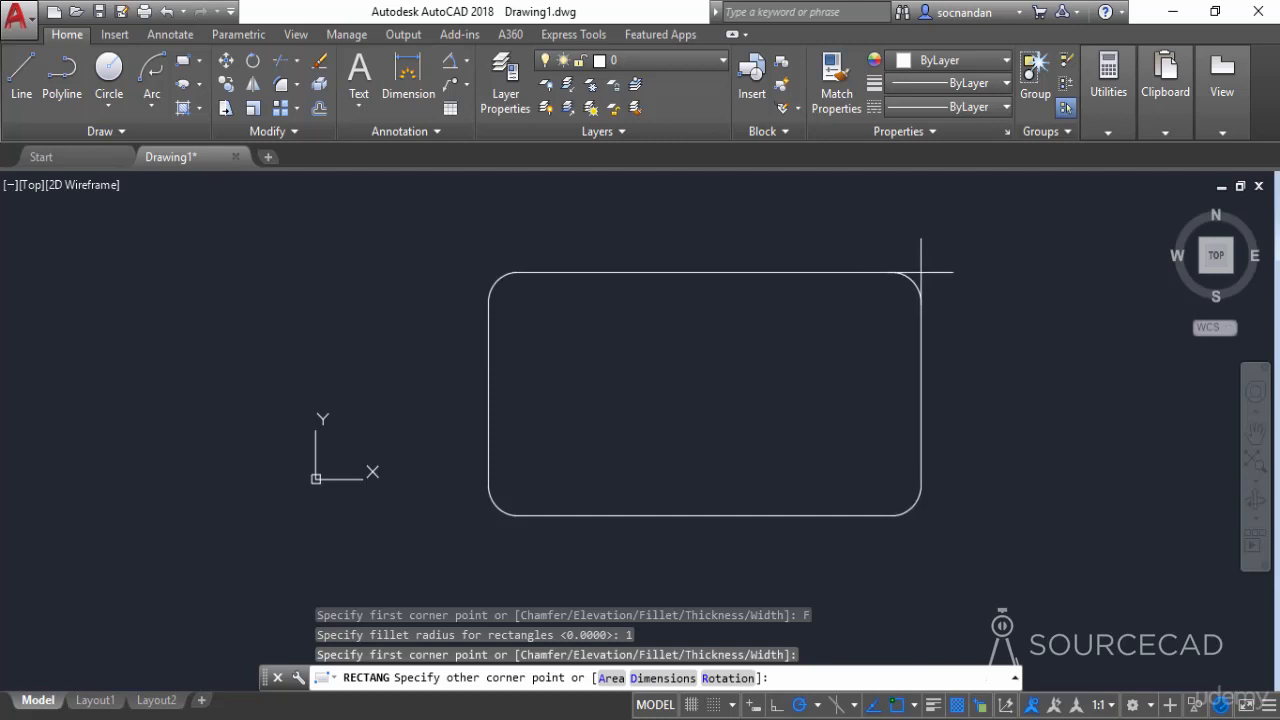
key(F8)
text(@10,)
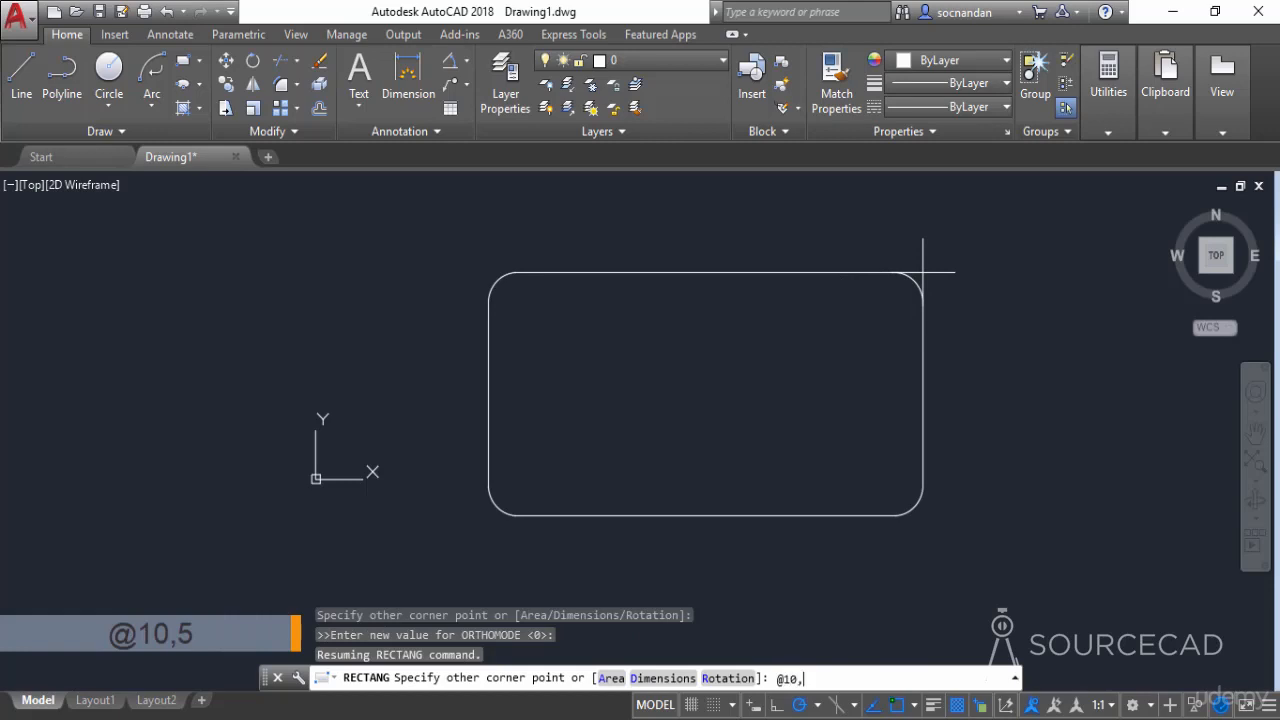
text(5)
key(Return)
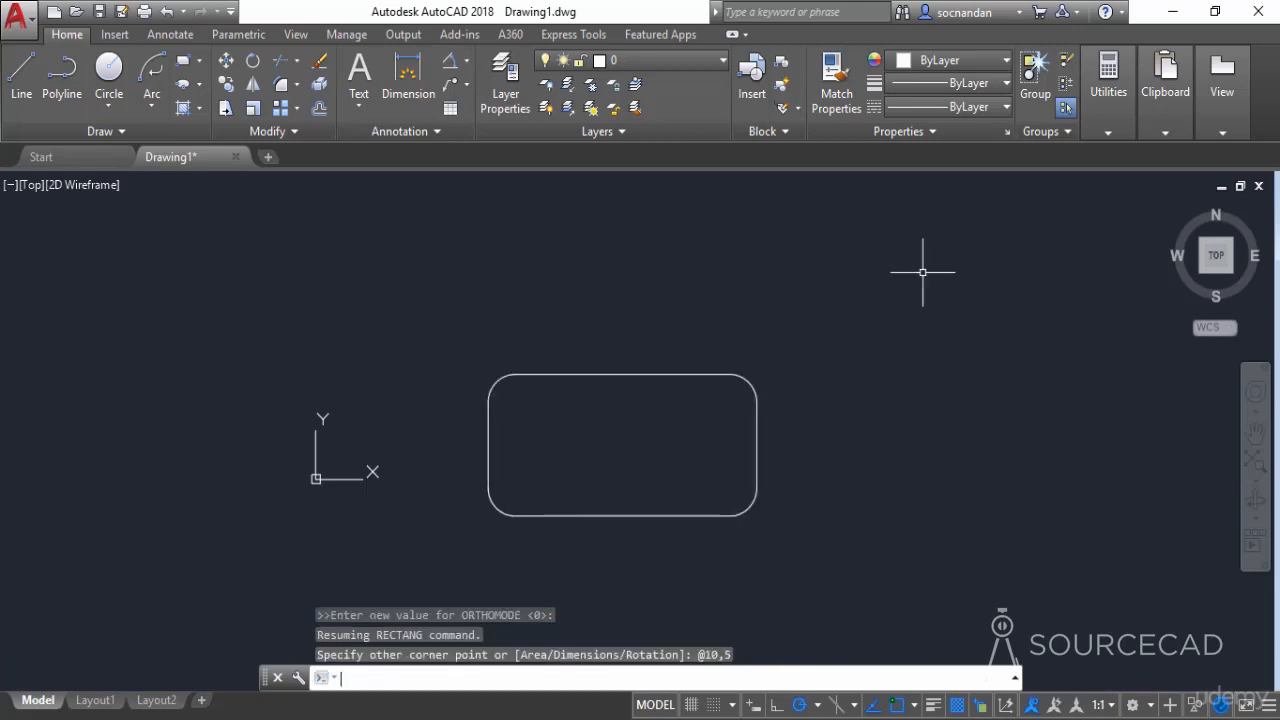
Erase the rectangle with rounded corners.
click(756, 381)
right_click(770, 335)
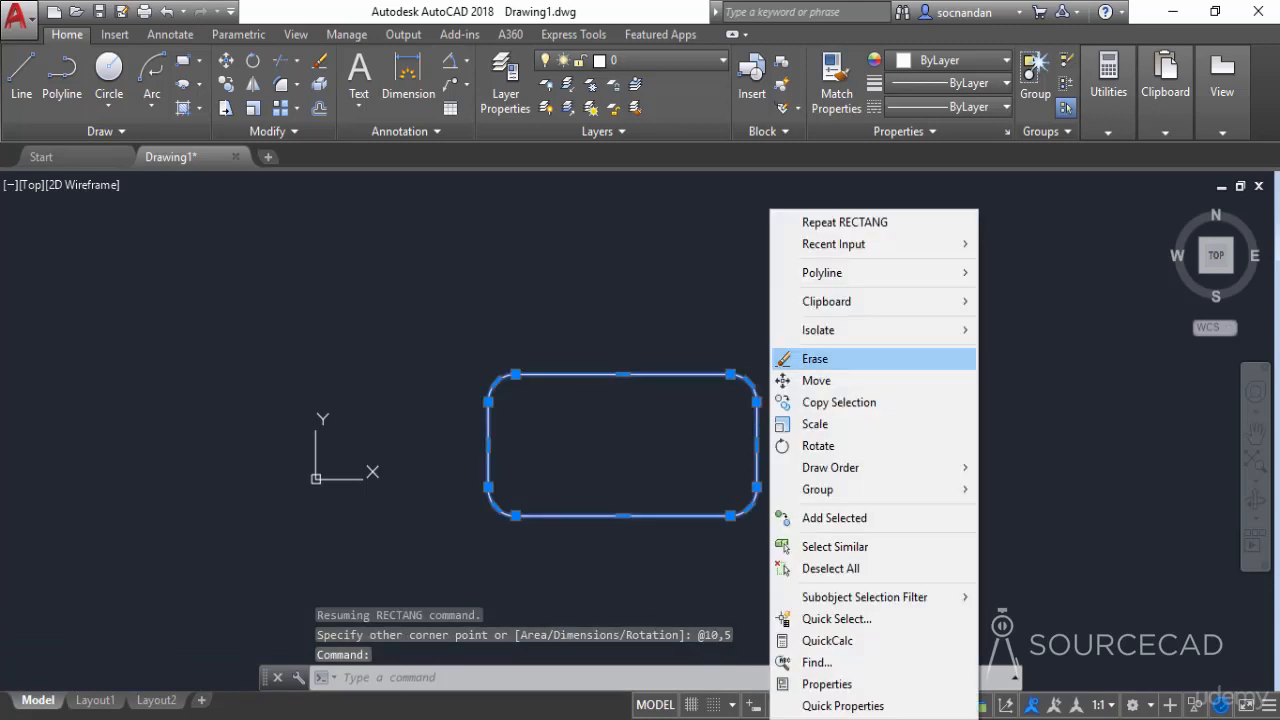
click(812, 358)
Reset the rectangle fillet radius to 0 and draw a sharp-cornered rectangle freehand beside the origin.
click(183, 63)
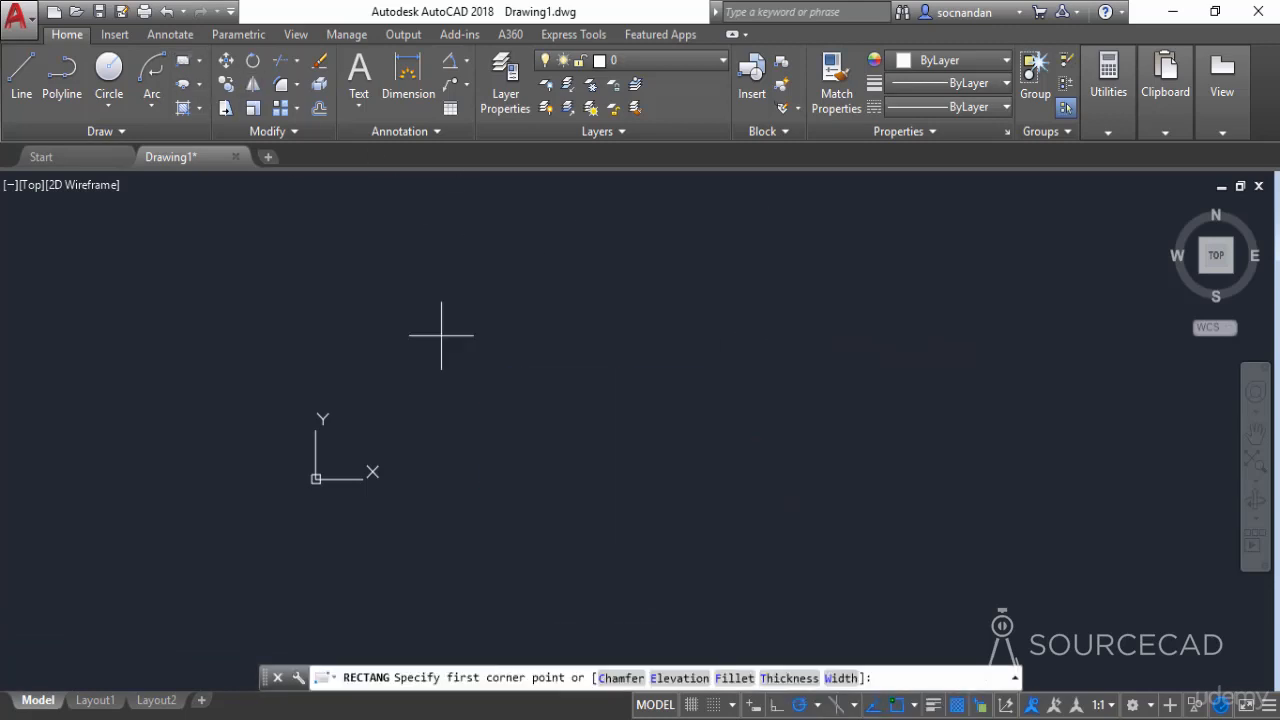
click(725, 680)
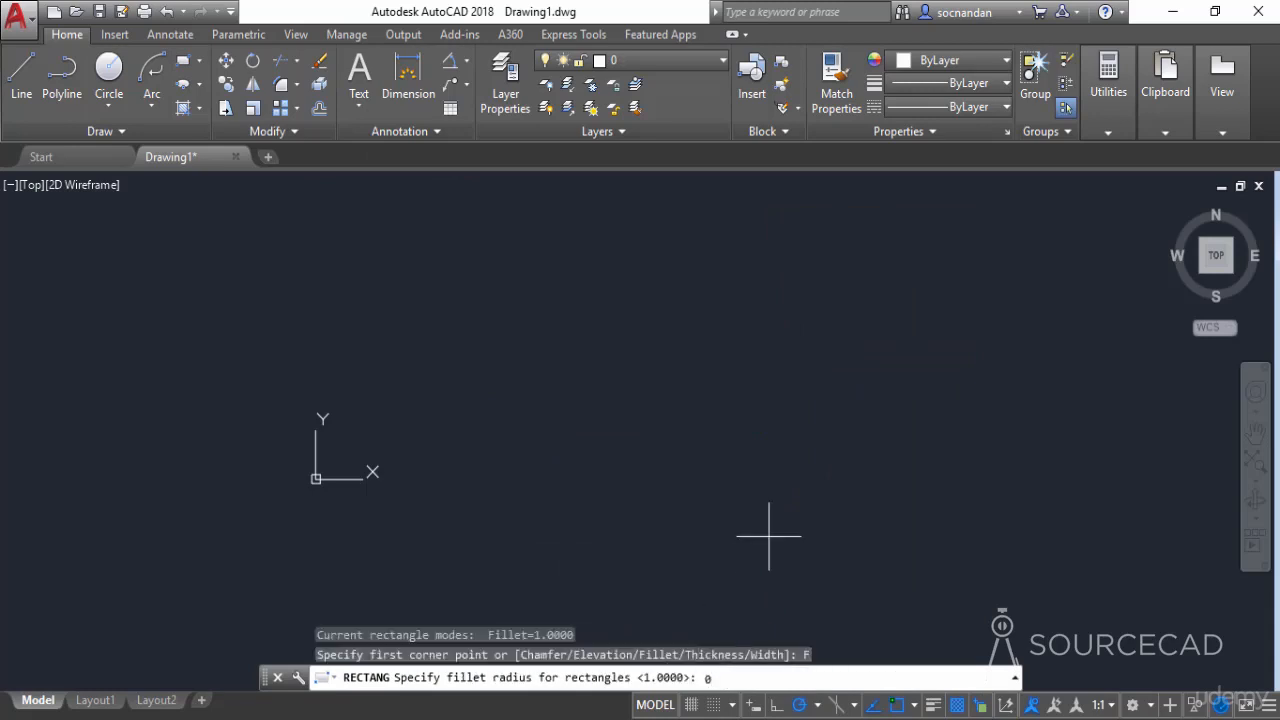
text(0)
key(Return)
click(553, 485)
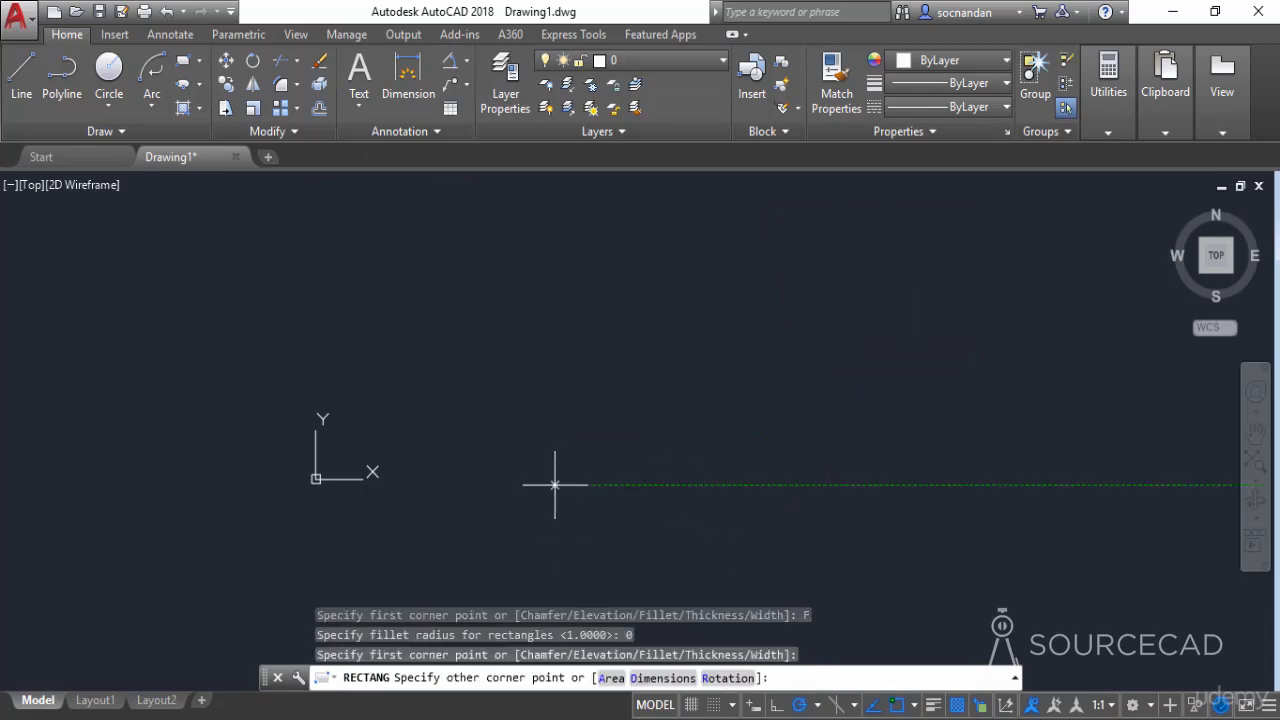
click(785, 352)
Select the sharp-cornered rectangle with a crossing window and erase it.
click(694, 521)
click(632, 421)
right_click(634, 400)
click(686, 363)
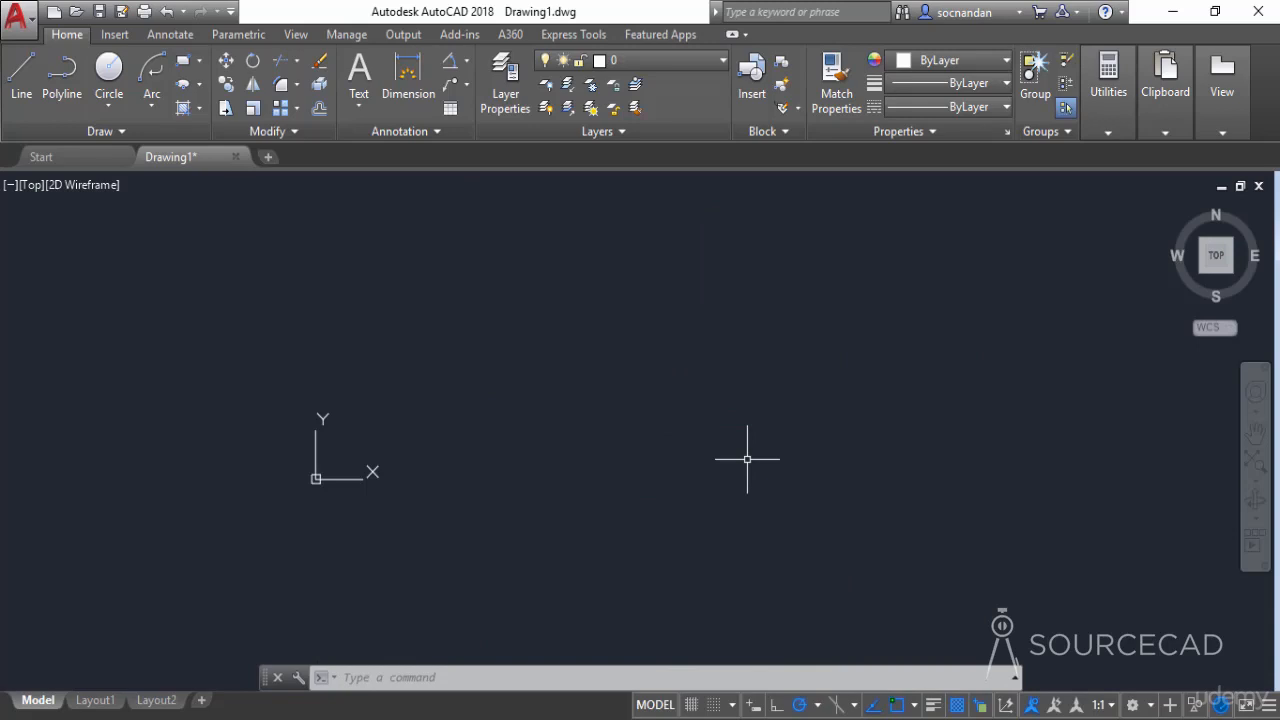
Draw a rectangle freehand with a line width of 0.5, up and to the right of a start point beside the origin.
click(183, 60)
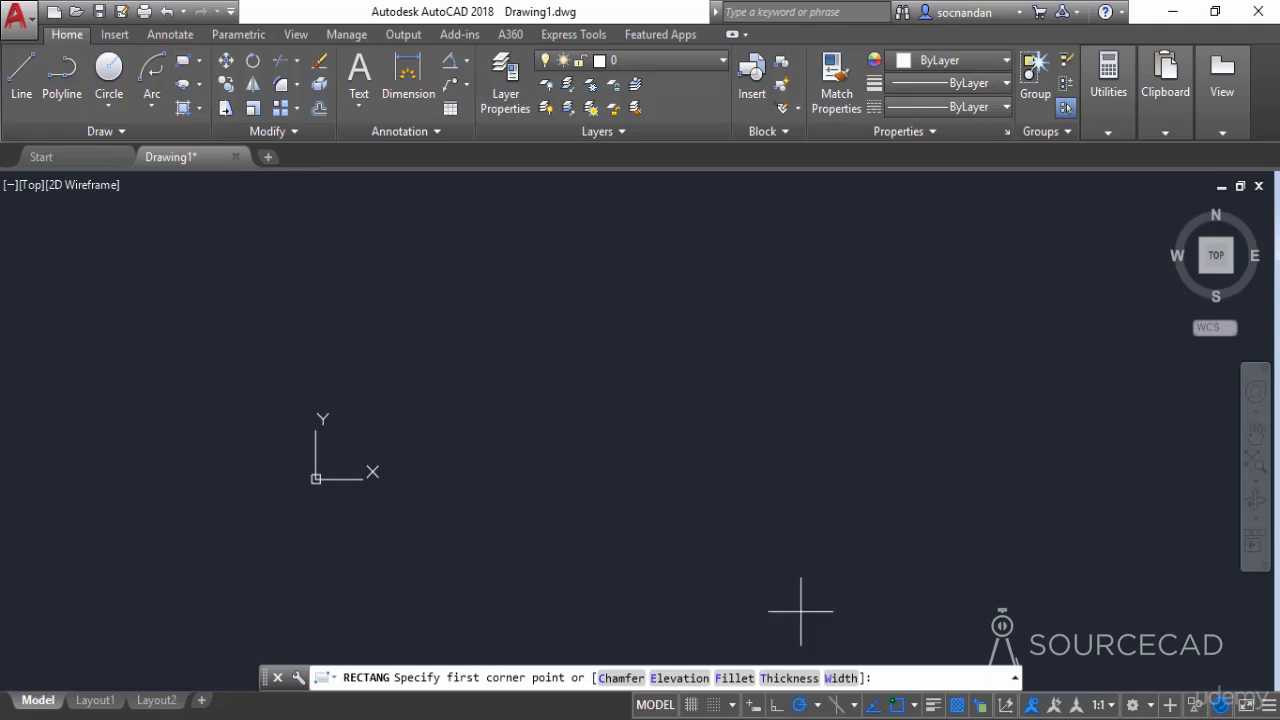
click(840, 678)
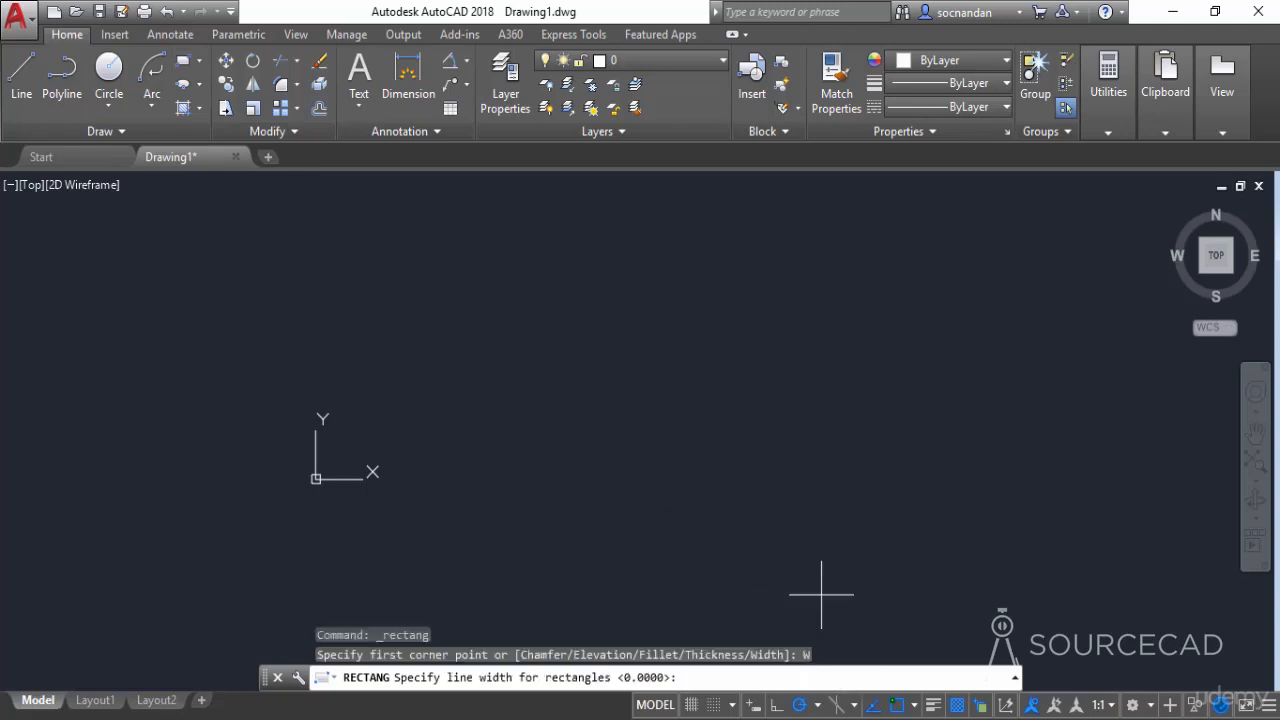
text(0.5)
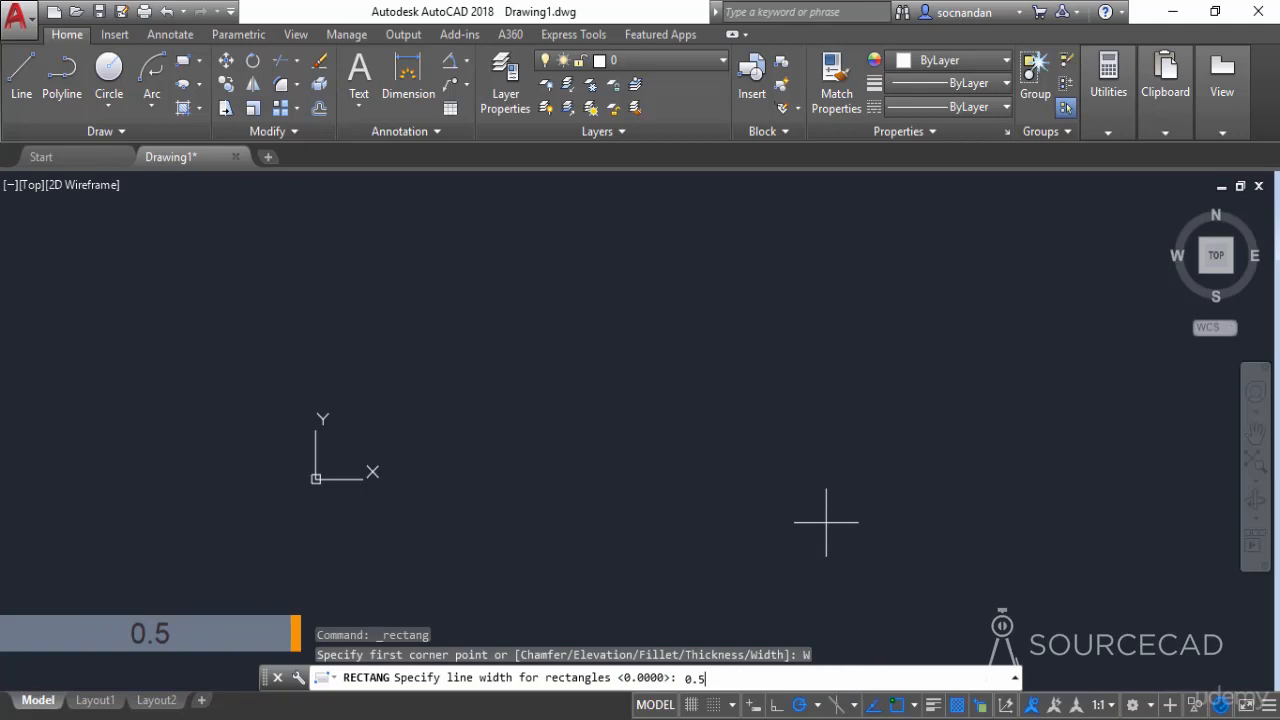
key(Return)
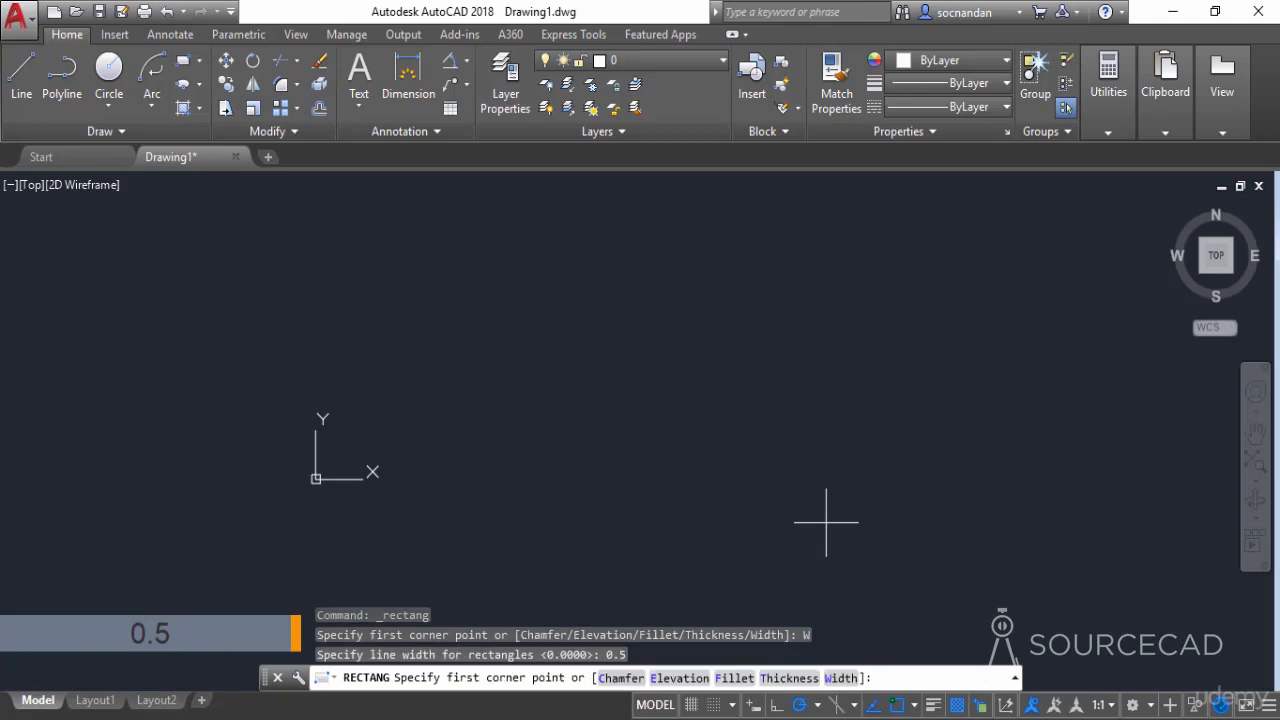
click(545, 531)
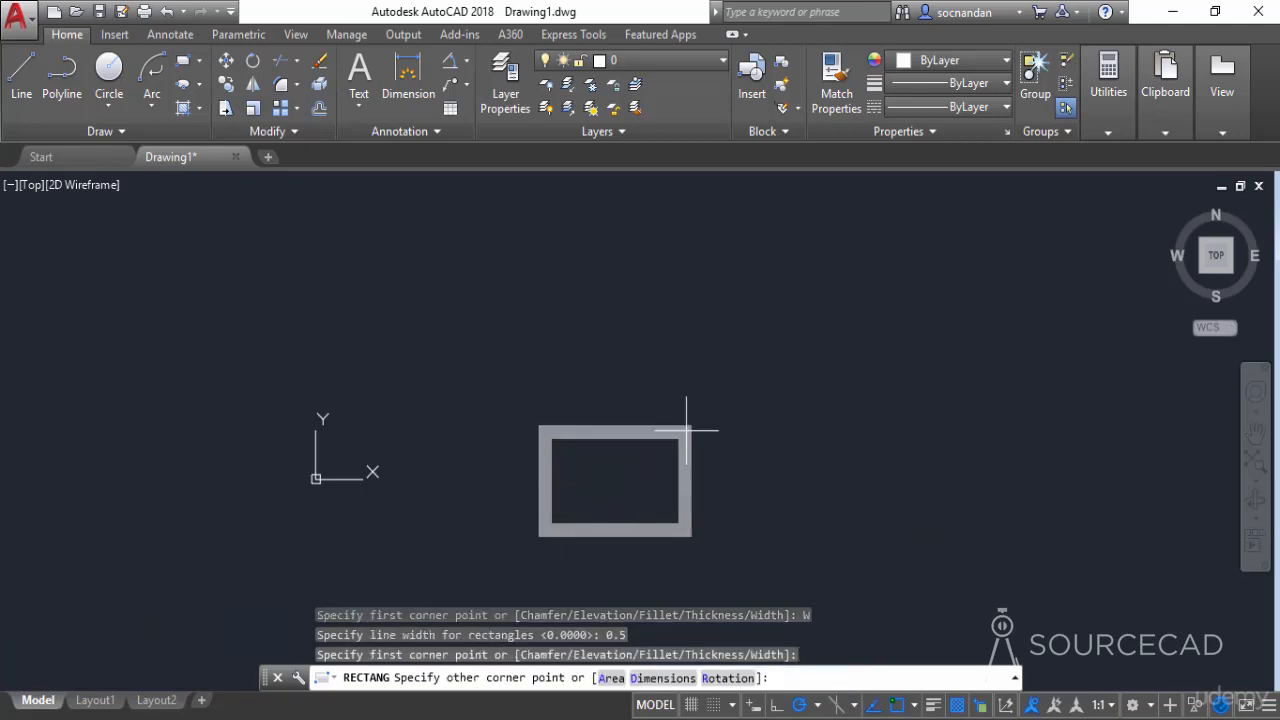
click(915, 274)
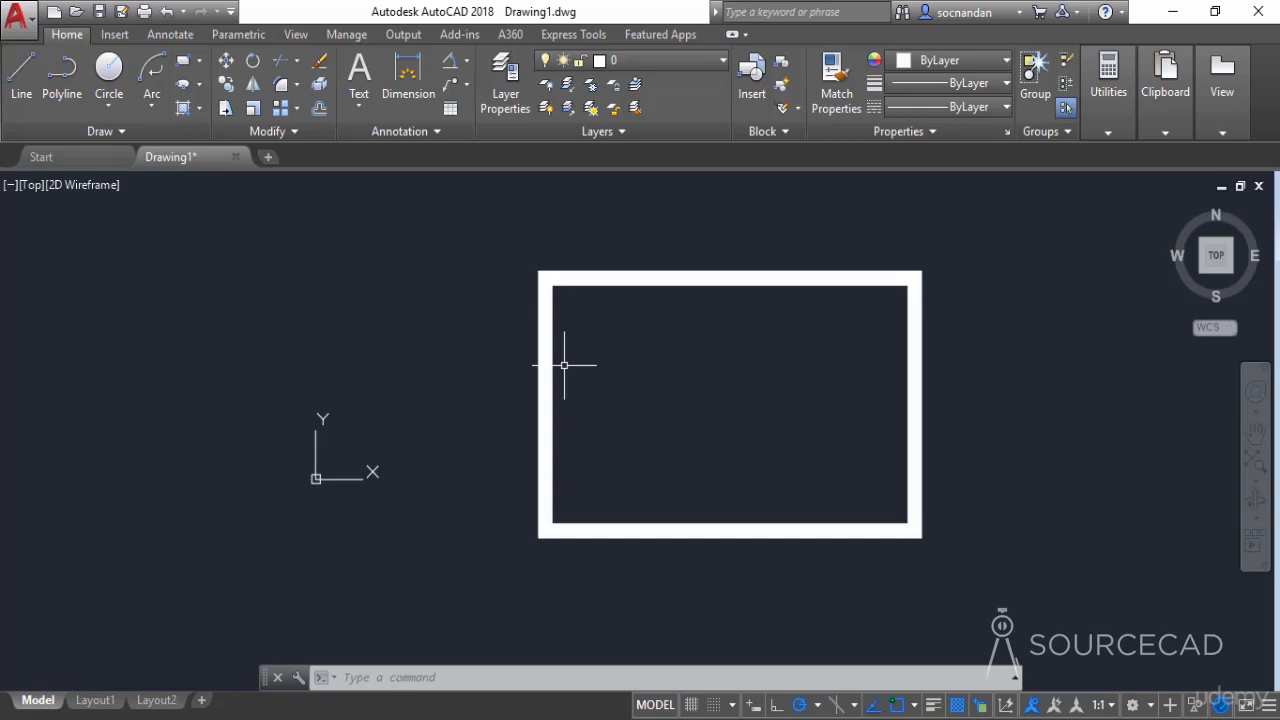
Reset the rectangle line width to 0 and draw a smaller thin-lined rectangle freehand inside the thick one.
click(183, 60)
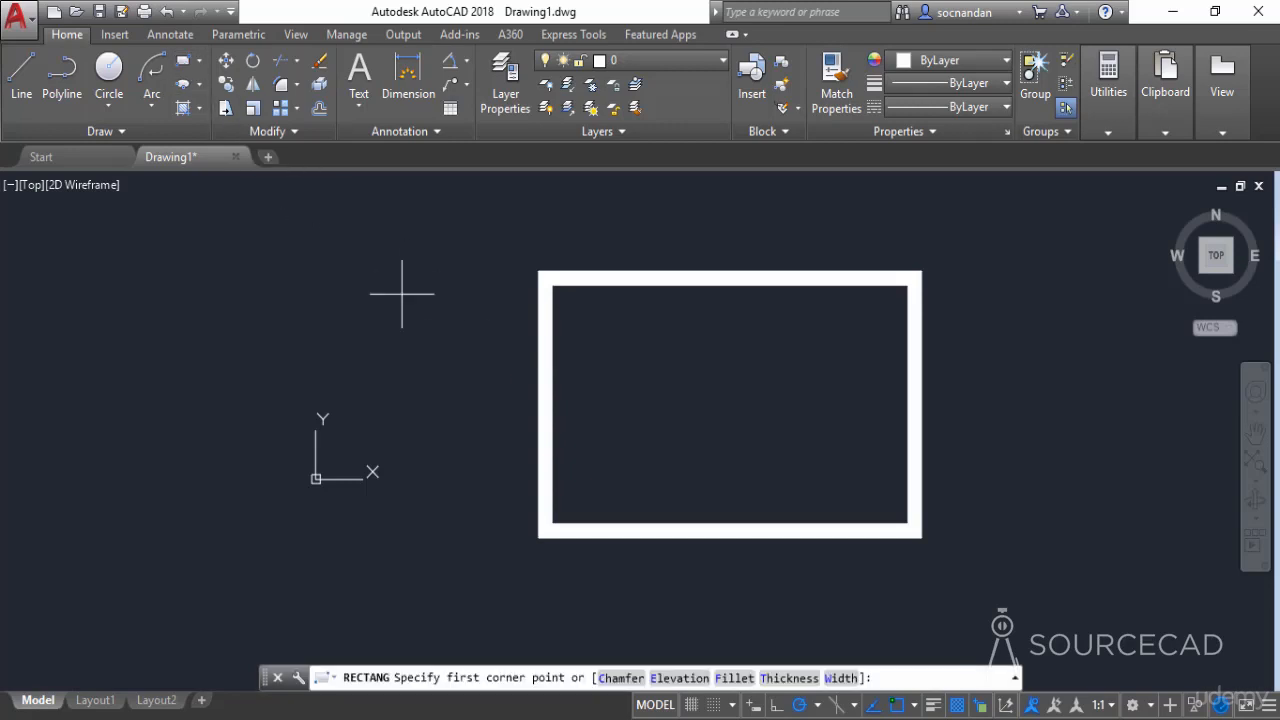
click(840, 678)
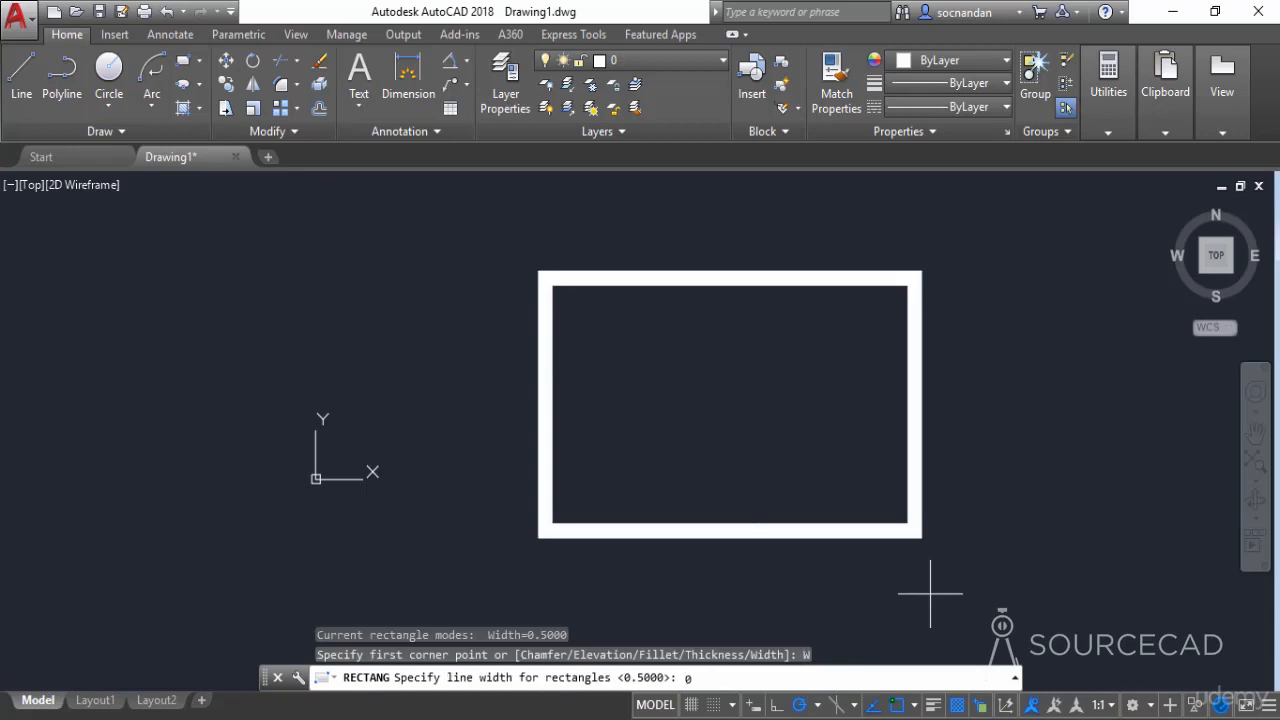
text(0)
key(Return)
click(627, 463)
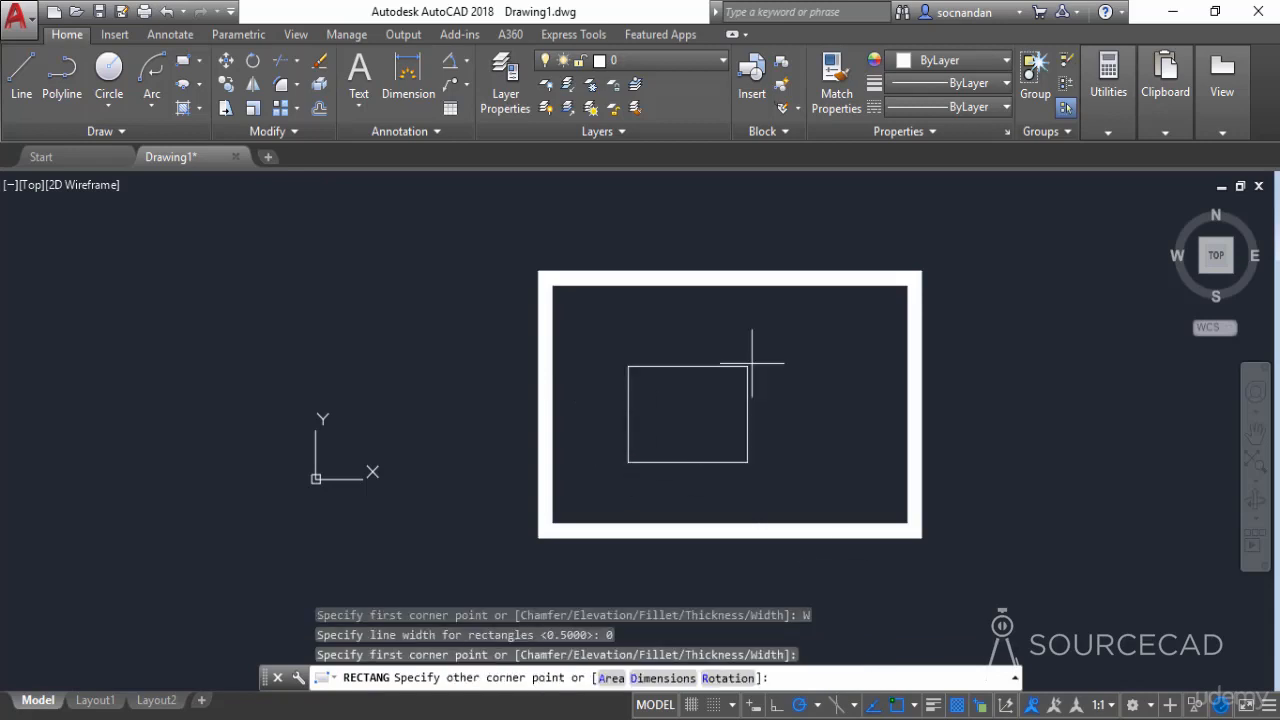
click(797, 333)
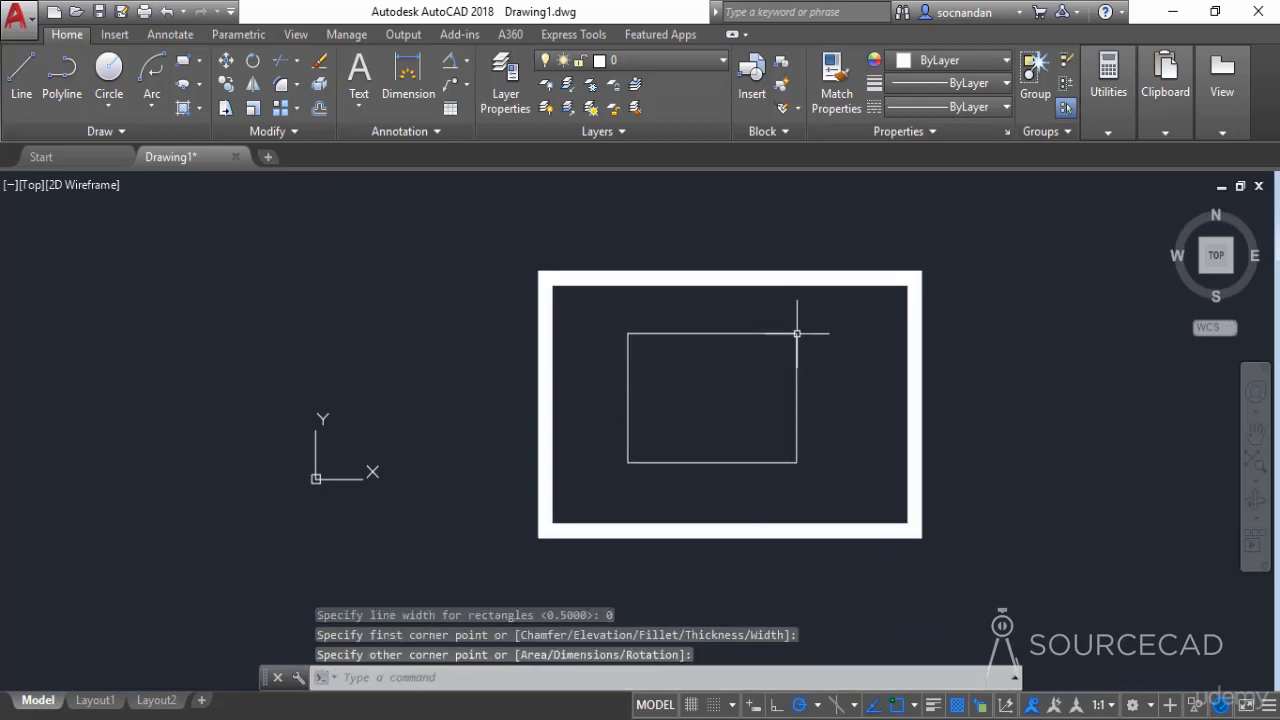
Select both the thick and the thin rectangle with a crossing window and erase them.
click(951, 586)
click(714, 380)
right_click(721, 391)
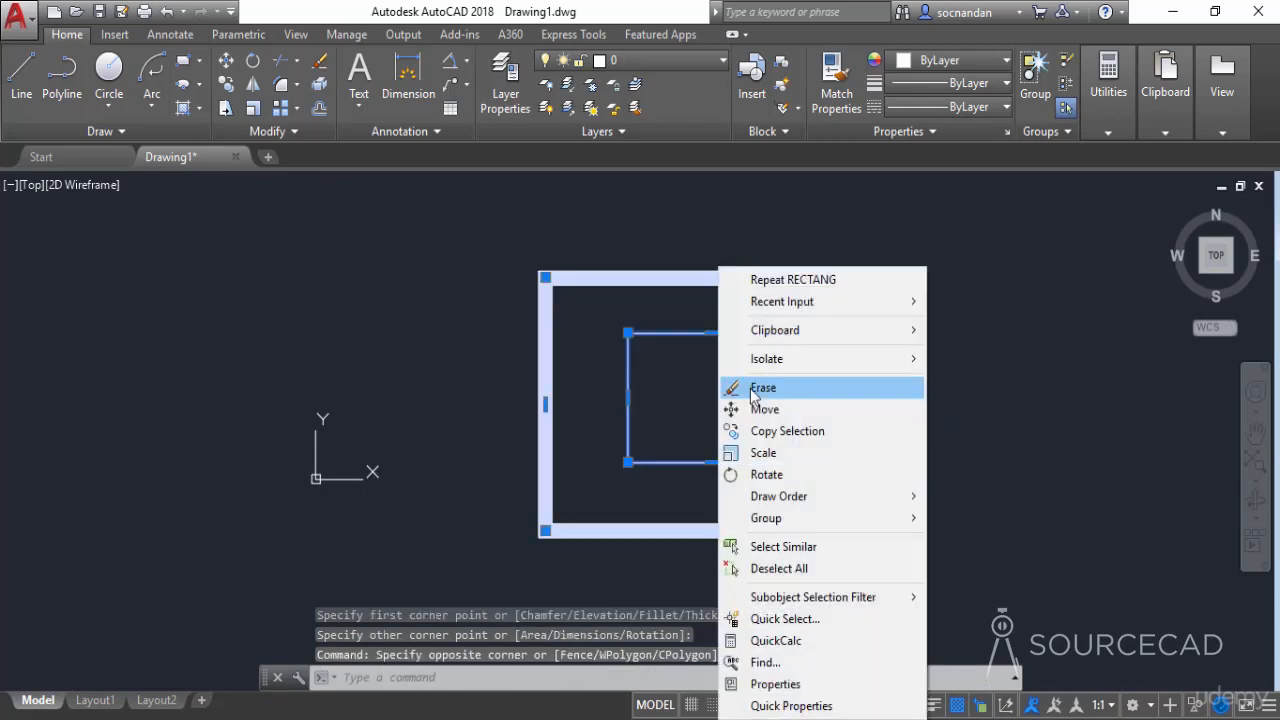
click(750, 387)
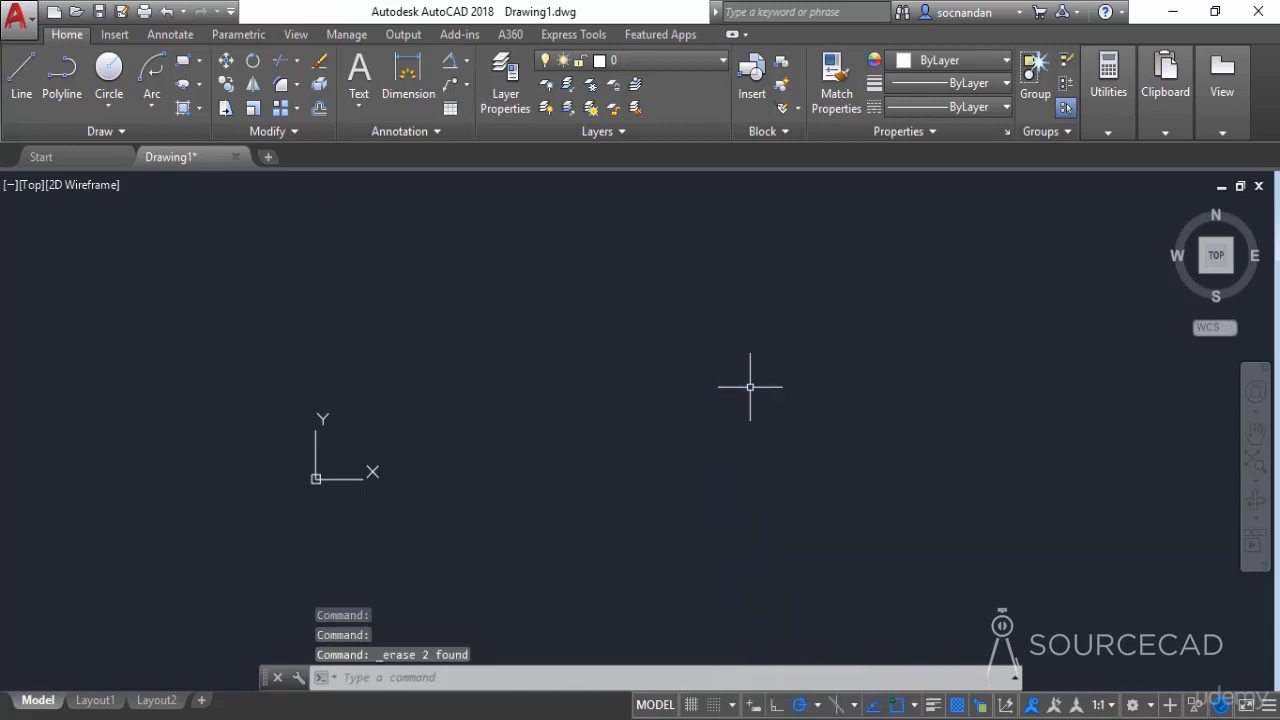